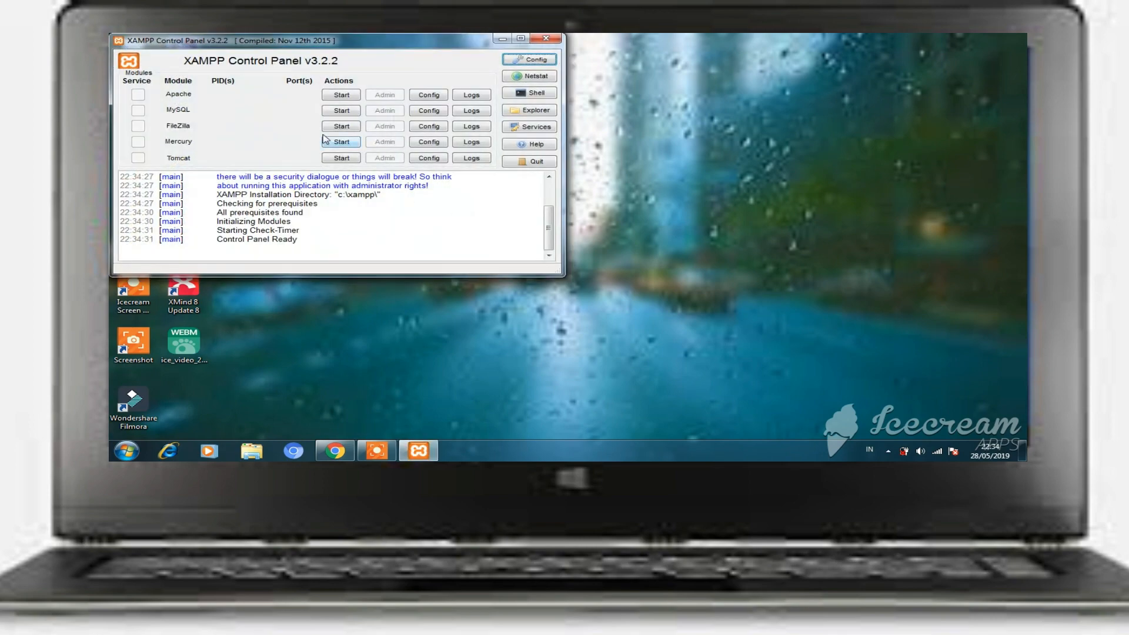
- Start Apache and MySQL in XAMPP, minimize the control panel and bring up Chrome
{"action": "left_click", "coordinate": [343, 96]}
{"action": "left_click", "coordinate": [345, 112]}
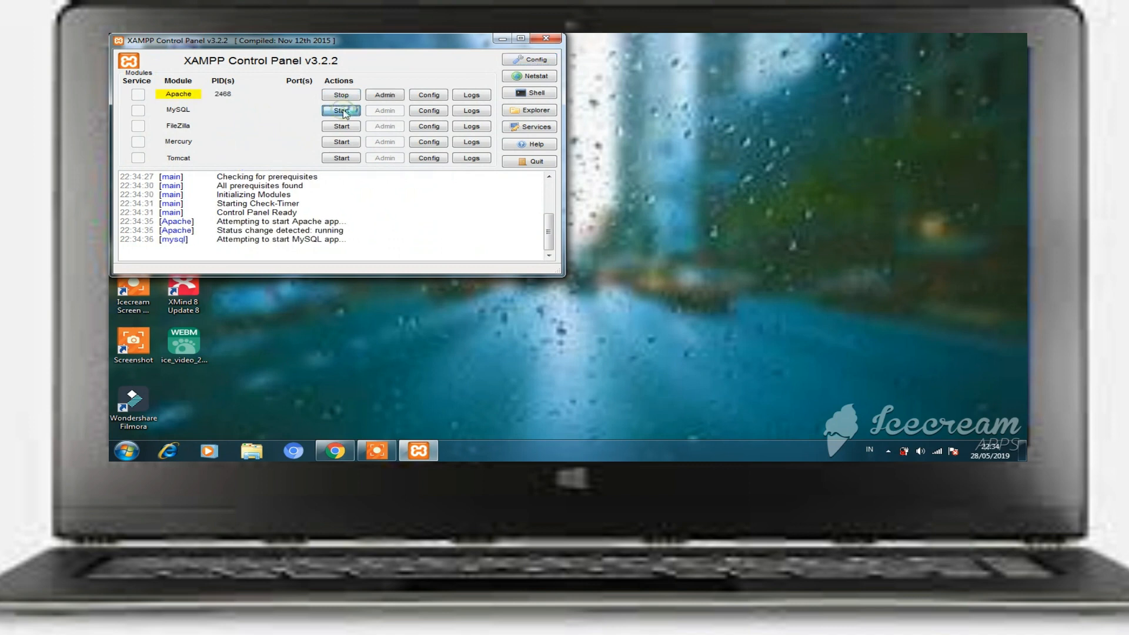
{"action": "left_click", "coordinate": [503, 39]}
{"action": "left_click", "coordinate": [345, 452]}
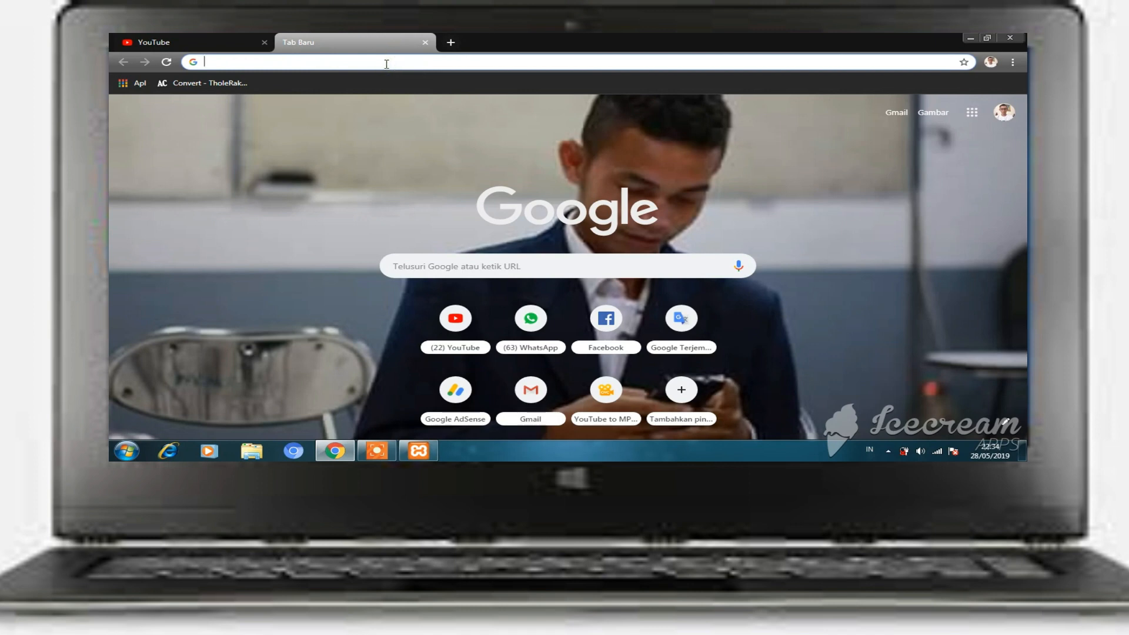
- Load localhost/phpmyadmin in the browser
{"action": "type", "text": "lo"}
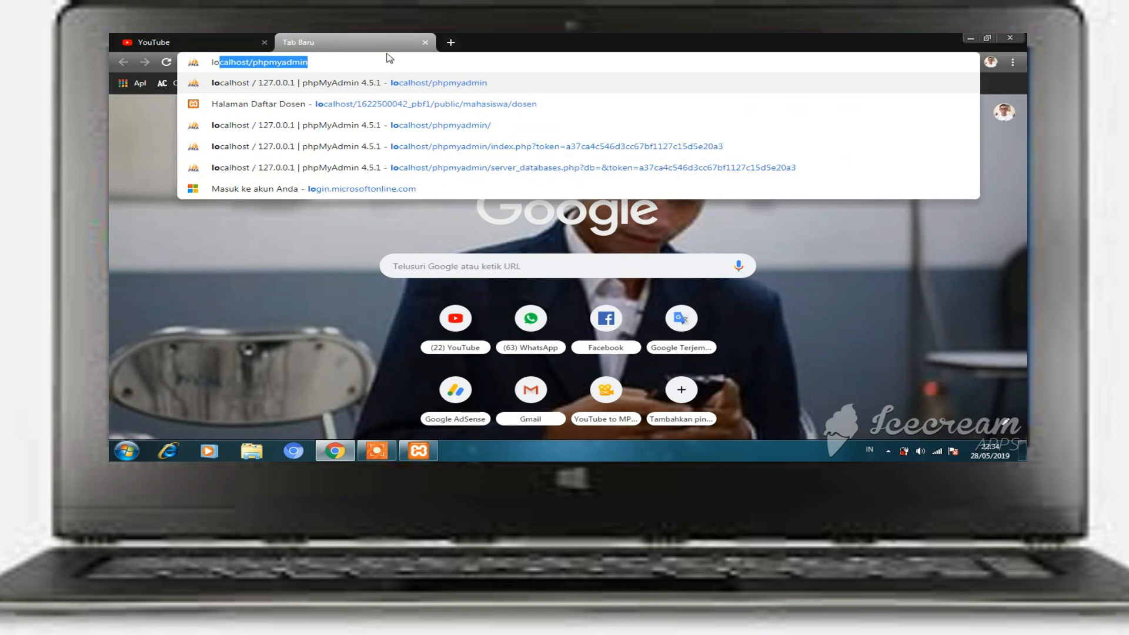
{"action": "type", "text": "calhost/phpmyadmin"}
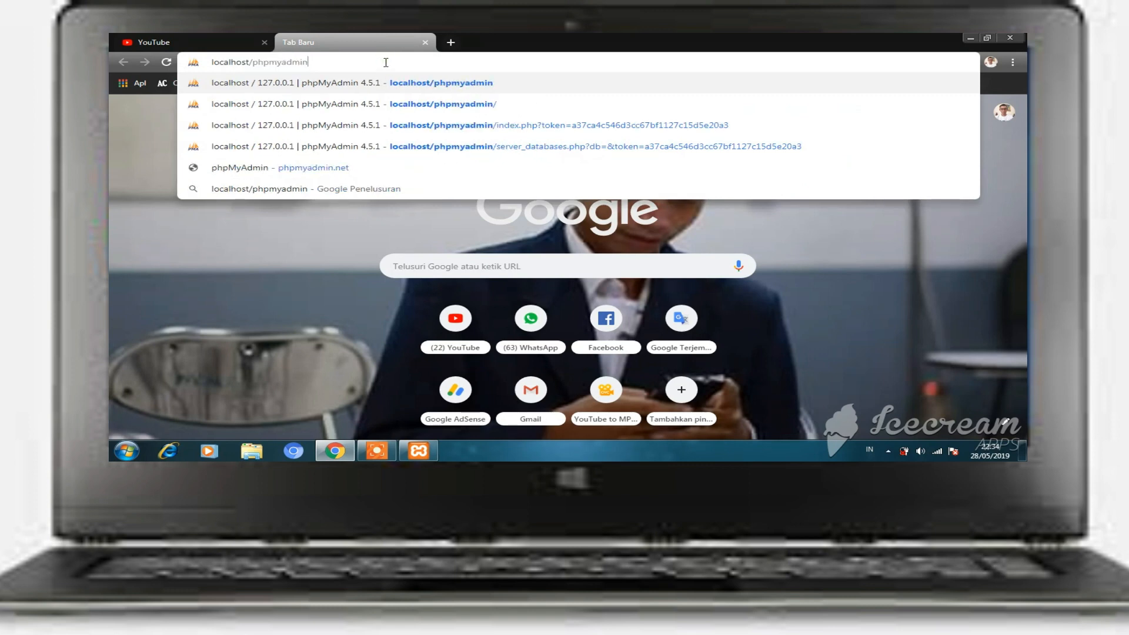
{"action": "key", "text": "Return"}
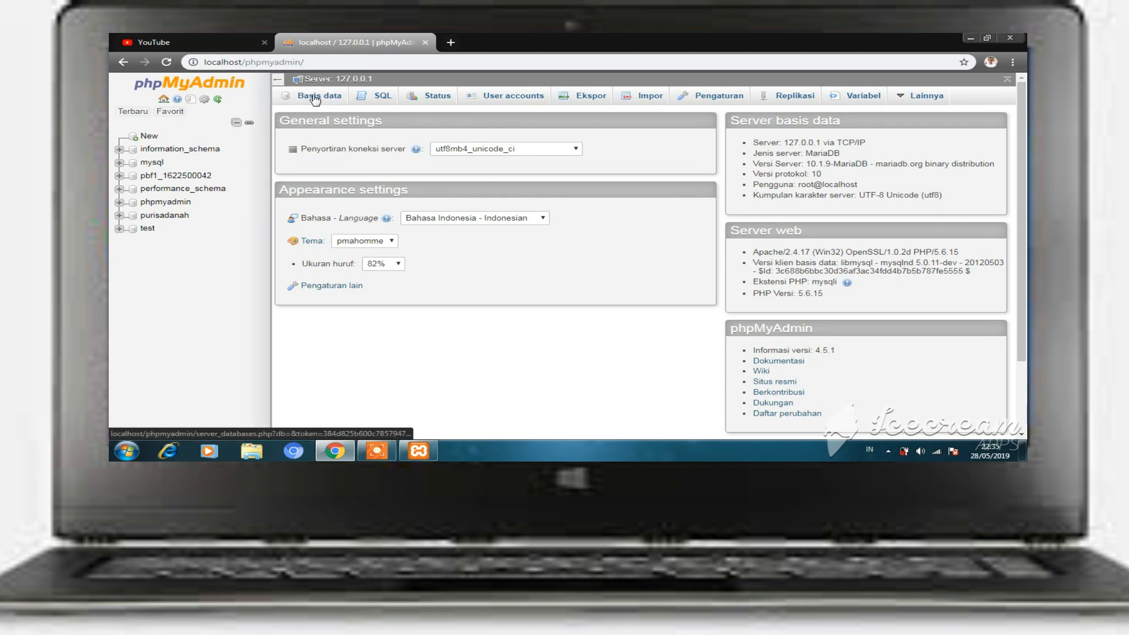
- Go to the New database page and focus the database name field
{"action": "left_click", "coordinate": [150, 138]}
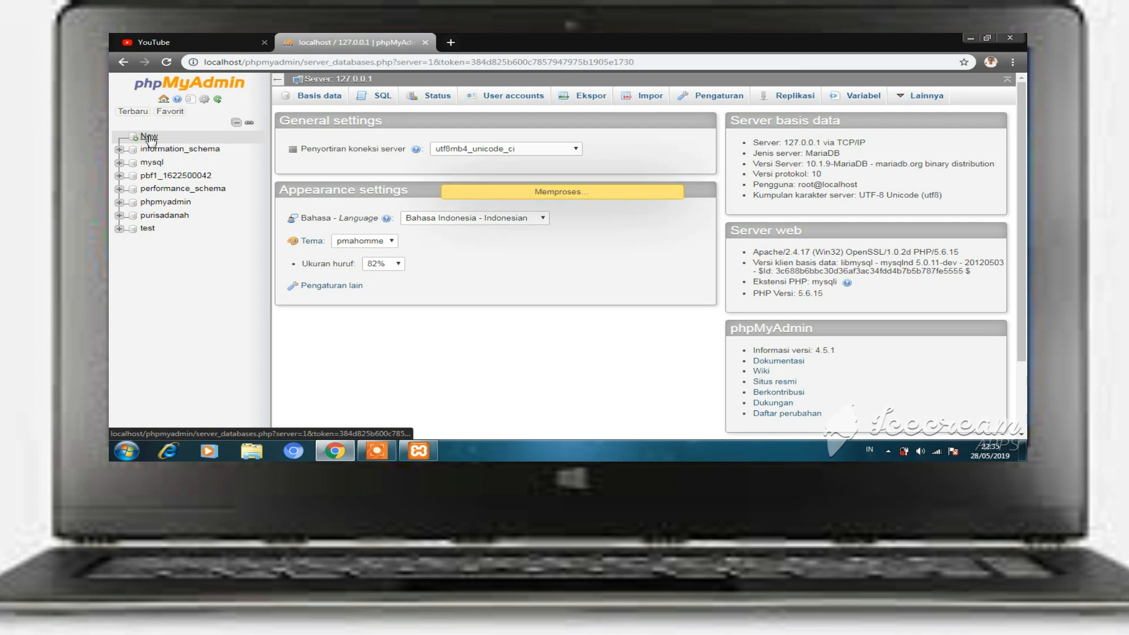
{"action": "left_click", "coordinate": [341, 178]}
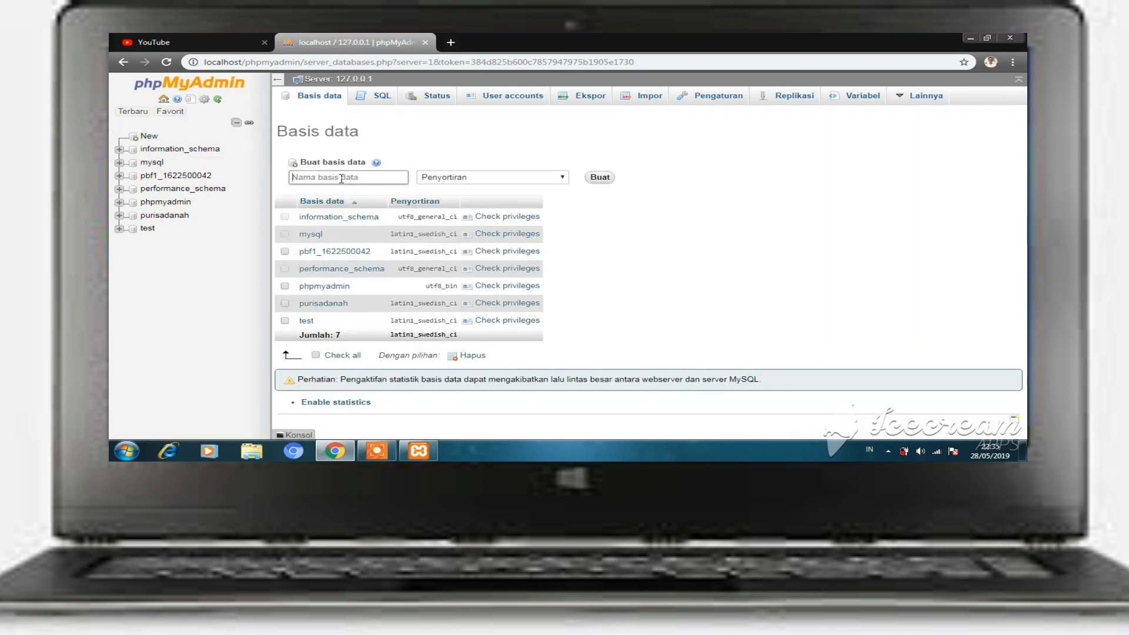
- Create a database named mahasiswa
{"action": "left_click", "coordinate": [341, 178]}
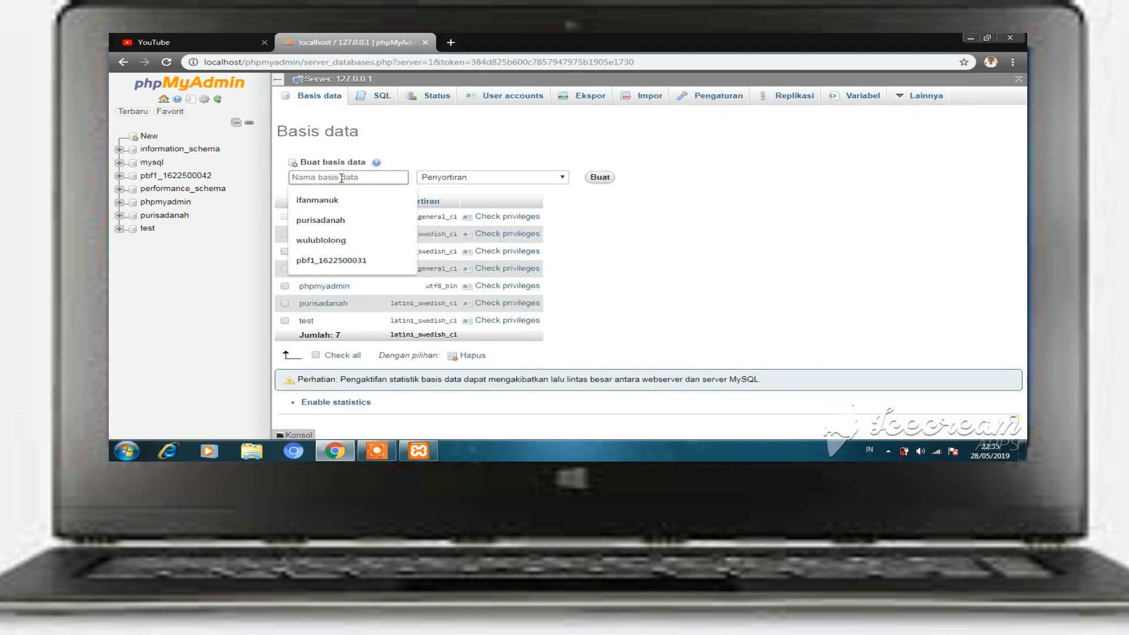
{"action": "type", "text": "mahasiswa"}
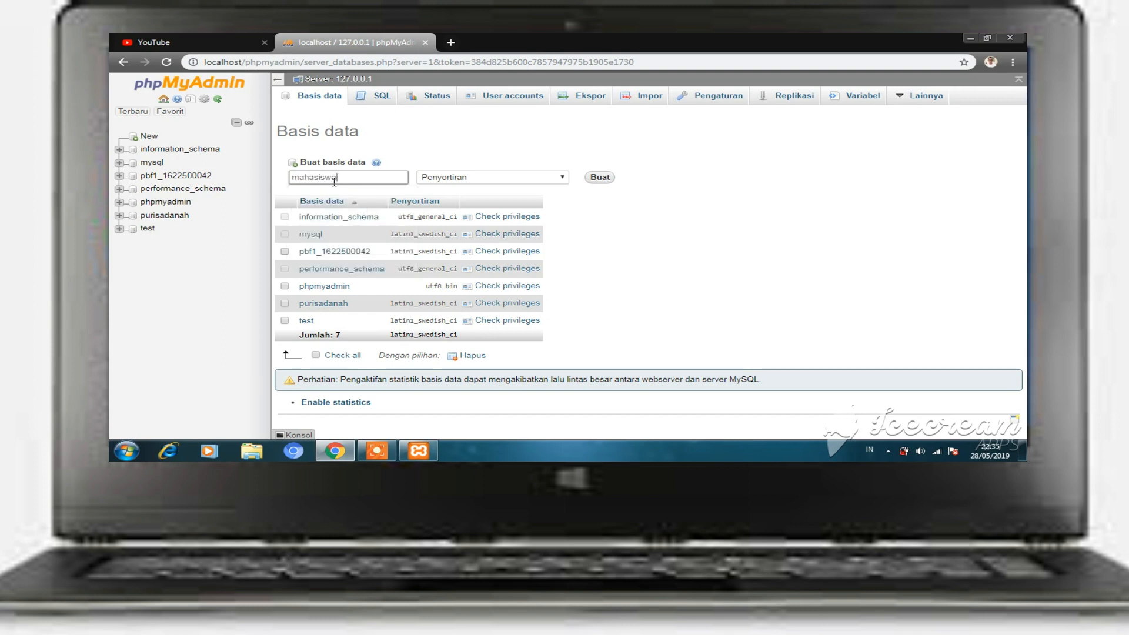
{"action": "left_click", "coordinate": [601, 178]}
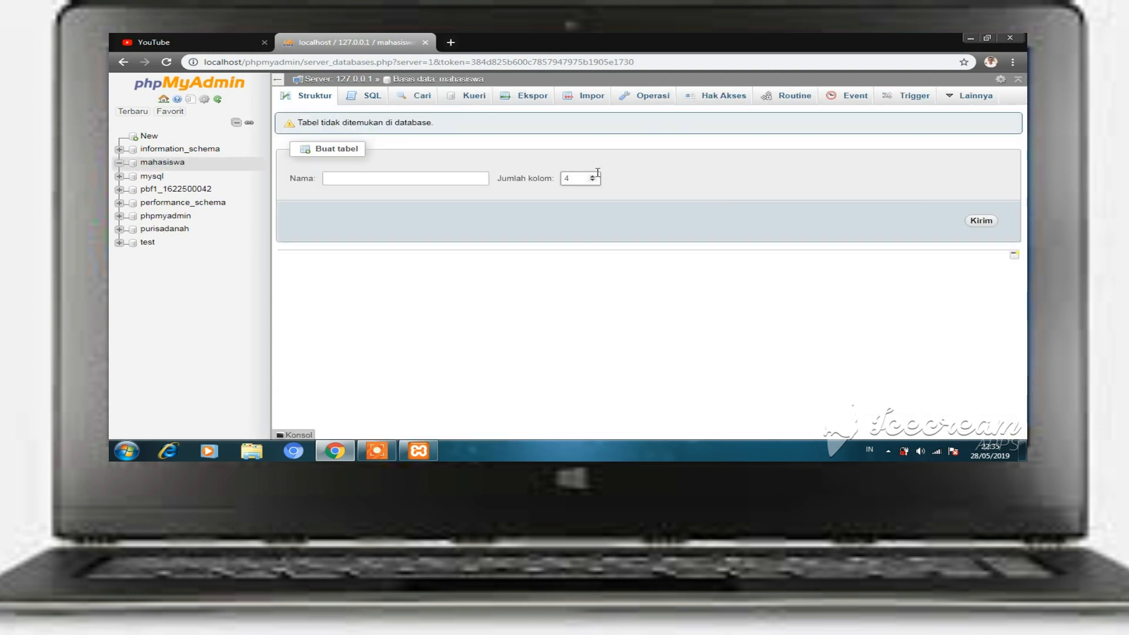
- Request a new table named mhs with 6 columns
{"action": "left_click", "coordinate": [468, 177]}
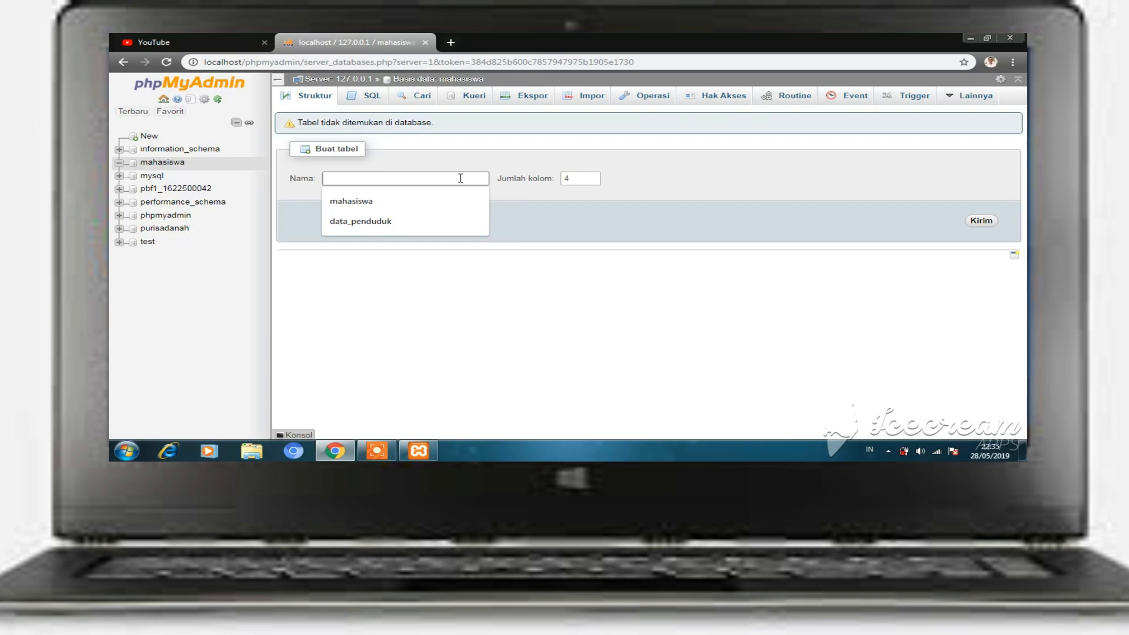
{"action": "type", "text": "mhs"}
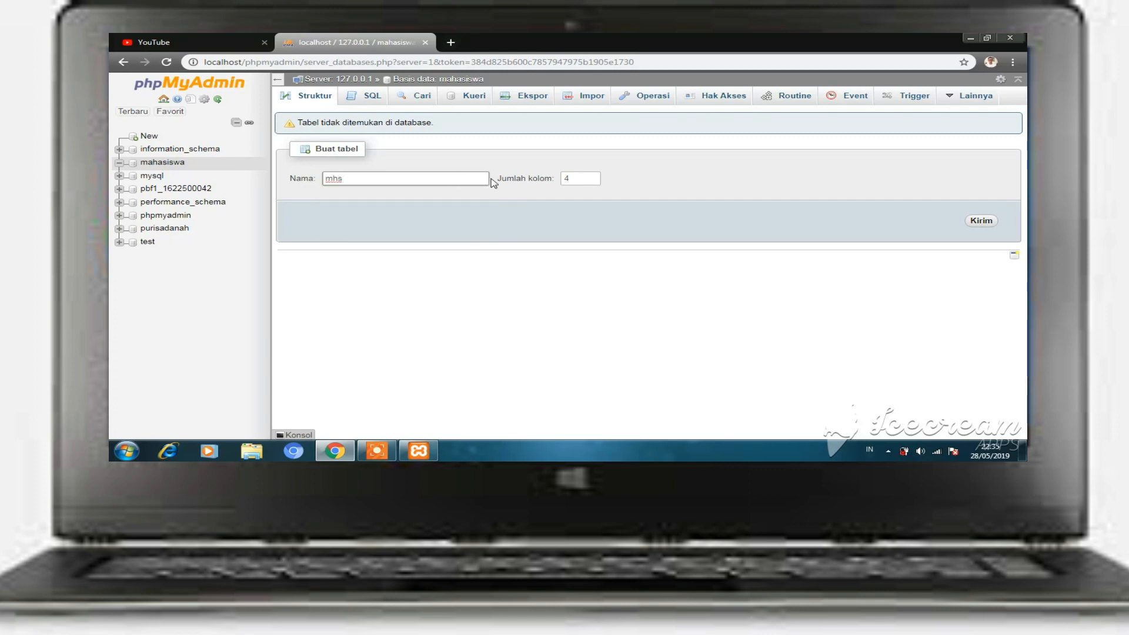
{"action": "left_click", "coordinate": [593, 176]}
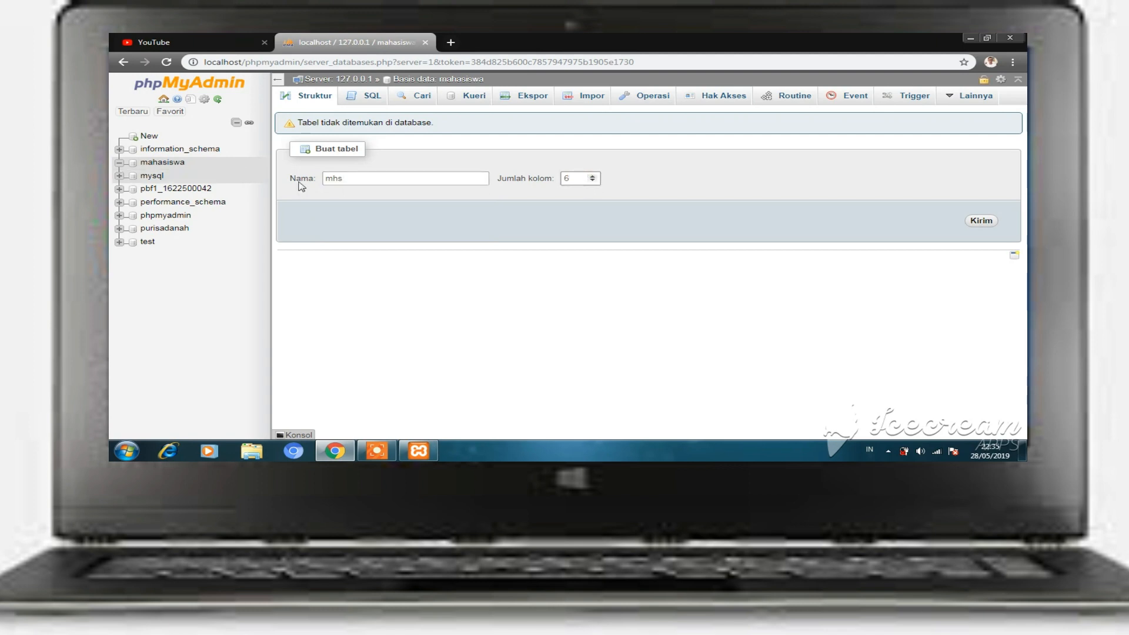
{"action": "left_click", "coordinate": [982, 222]}
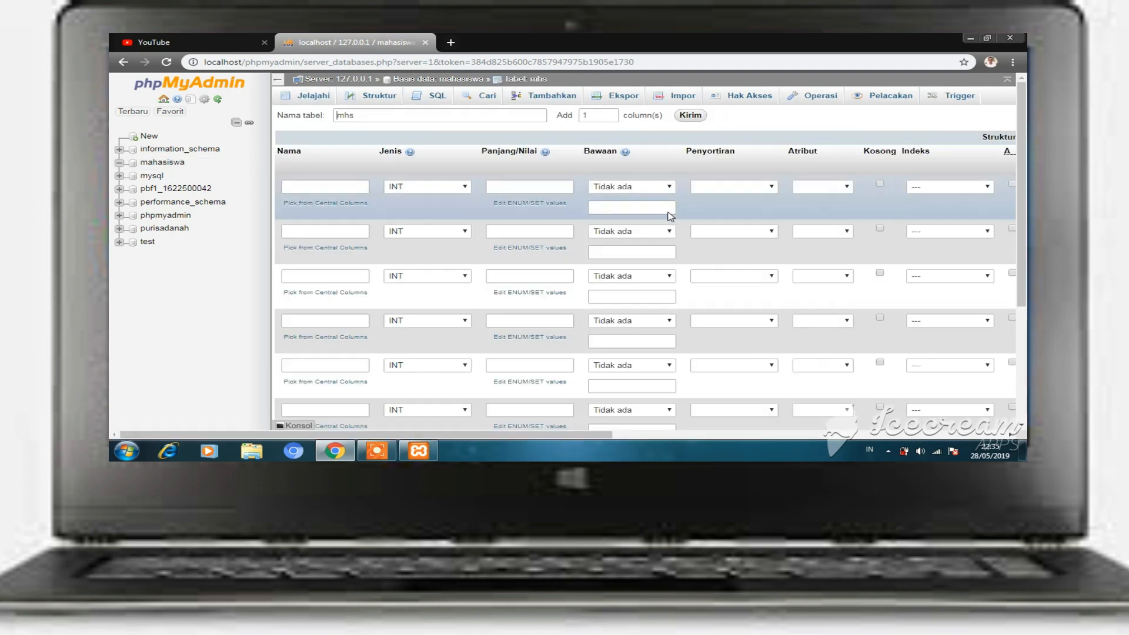
- Name the first three columns id, nama and nim
{"action": "scroll", "coordinate": [483, 222], "scroll_direction": "down", "scroll_amount": 3}
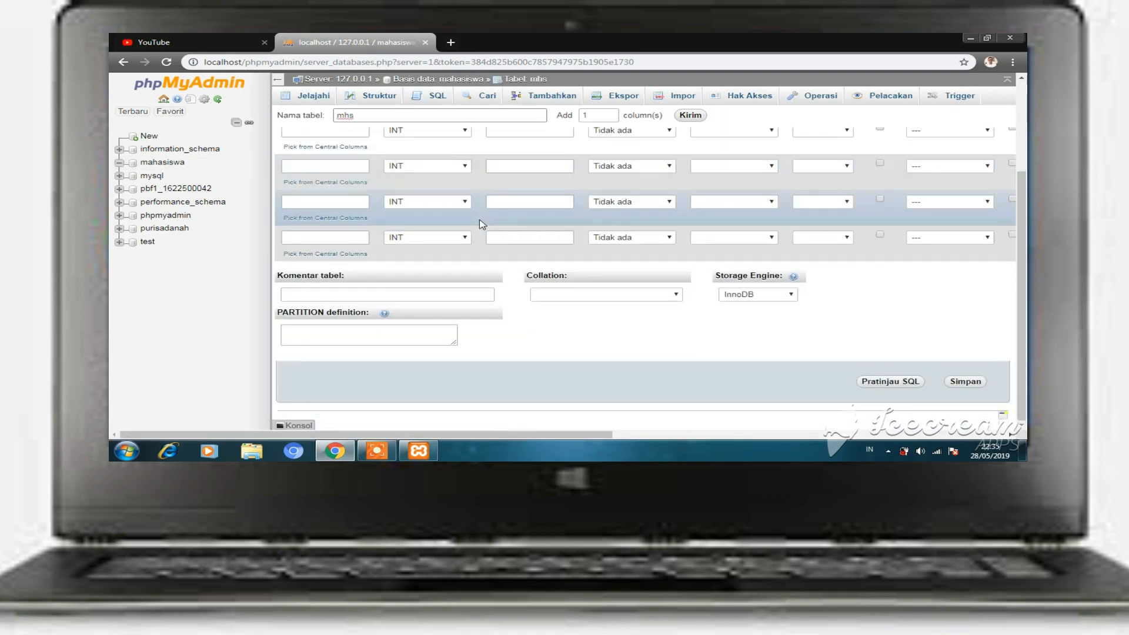
{"action": "scroll", "coordinate": [483, 222], "scroll_direction": "up", "scroll_amount": 3}
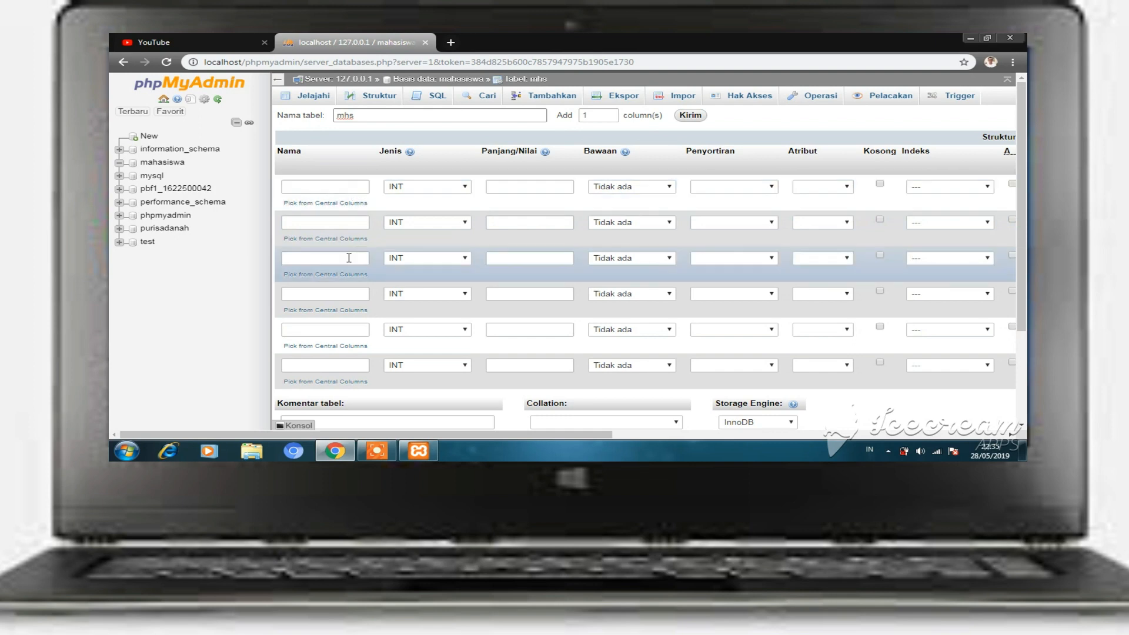
{"action": "scroll", "coordinate": [348, 257], "scroll_direction": "down", "scroll_amount": 2}
{"action": "scroll", "coordinate": [349, 257], "scroll_direction": "up", "scroll_amount": 2}
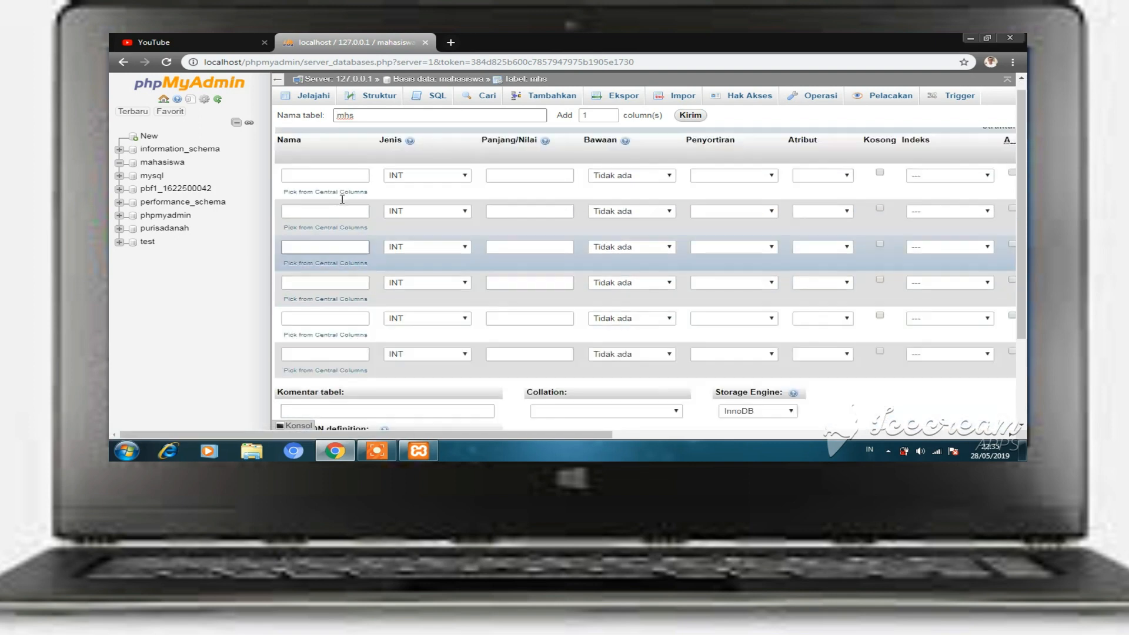
{"action": "left_click", "coordinate": [339, 189]}
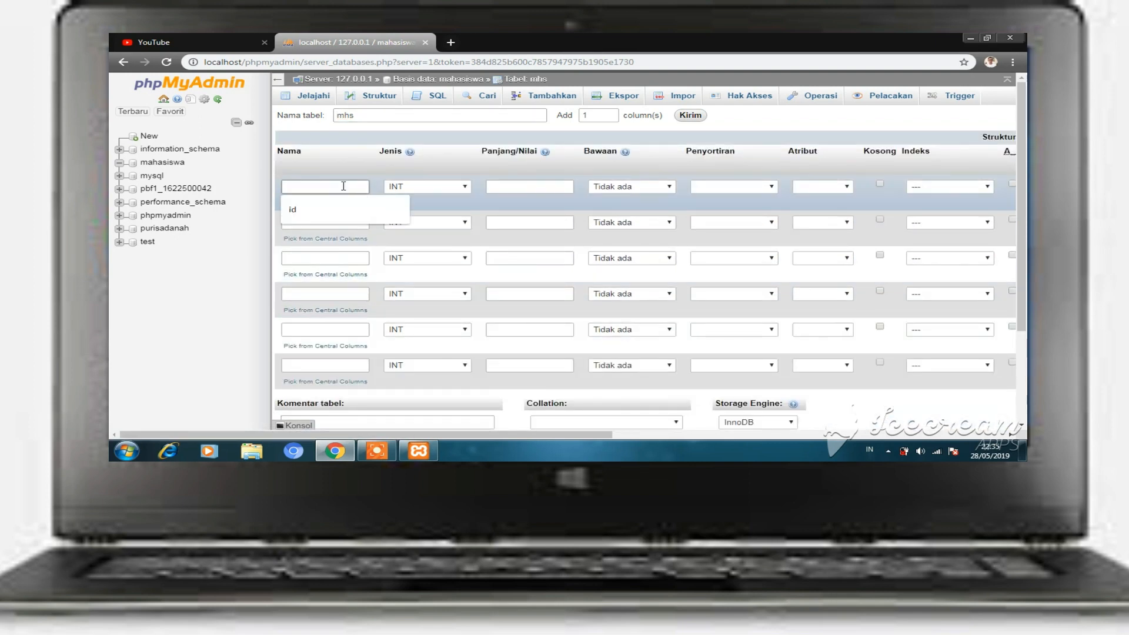
{"action": "type", "text": "id"}
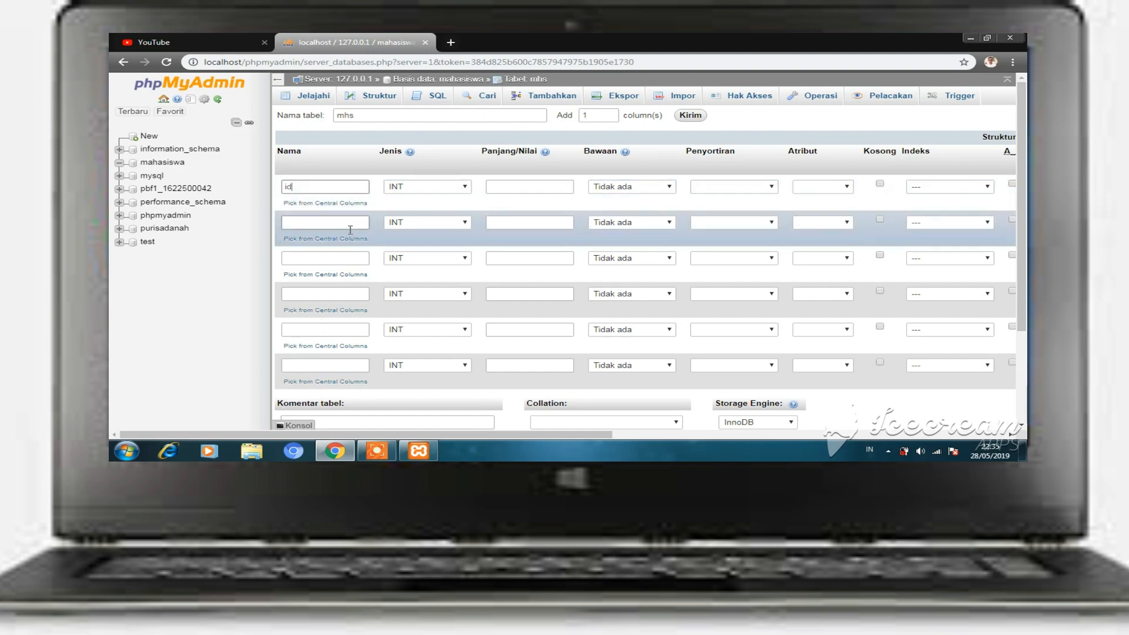
{"action": "left_click", "coordinate": [348, 222]}
{"action": "type", "text": "na"}
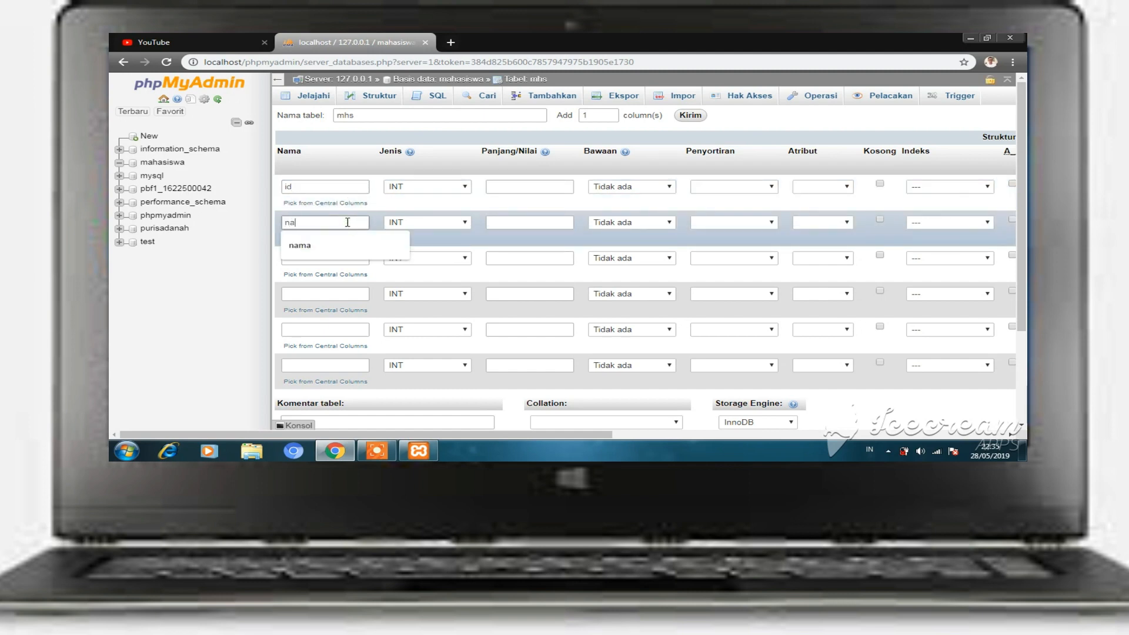
{"action": "type", "text": "m"}
{"action": "key", "text": "BackSpace"}
{"action": "key", "text": "BackSpace"}
{"action": "key", "text": "BackSpace"}
{"action": "type", "text": "naa"}
{"action": "key", "text": "BackSpace"}
{"action": "type", "text": "ma"}
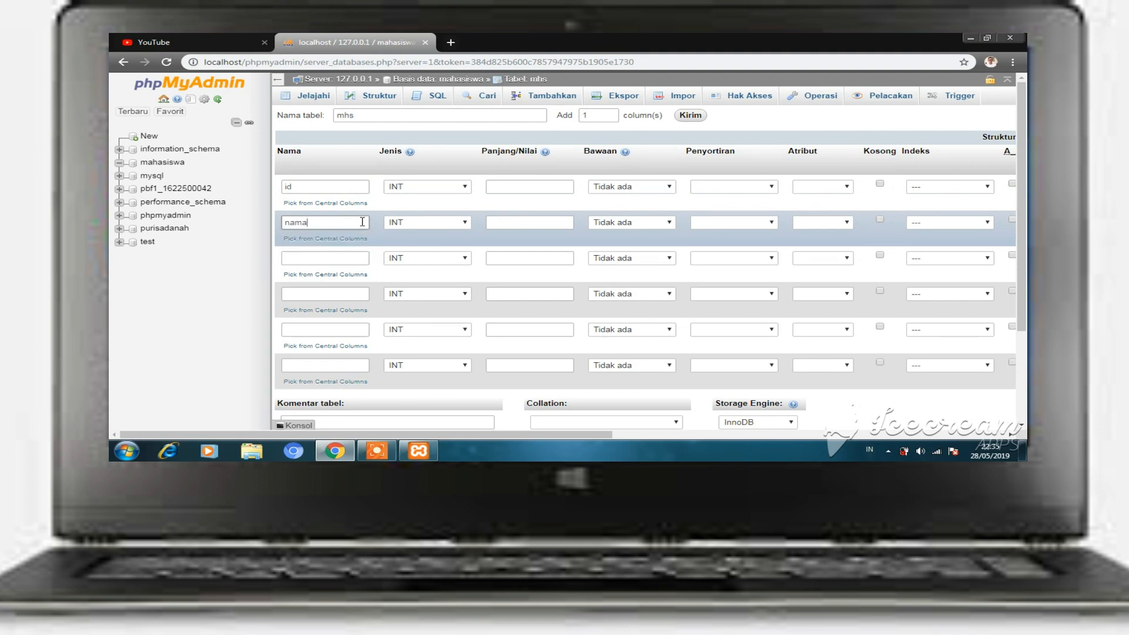
{"action": "left_click", "coordinate": [368, 258]}
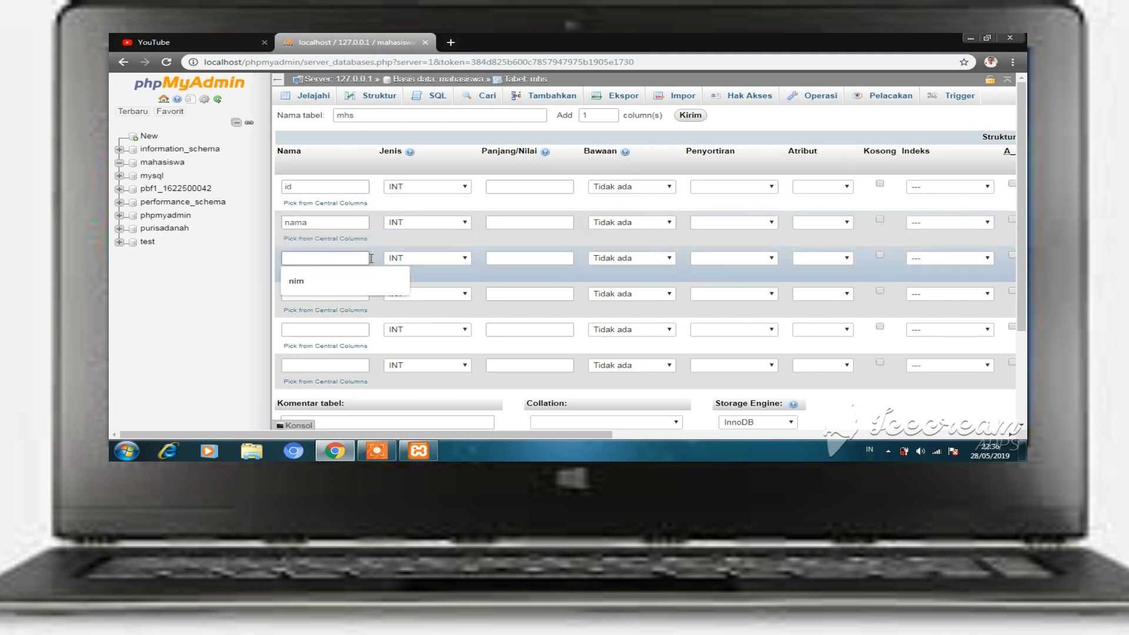
{"action": "type", "text": "nim"}
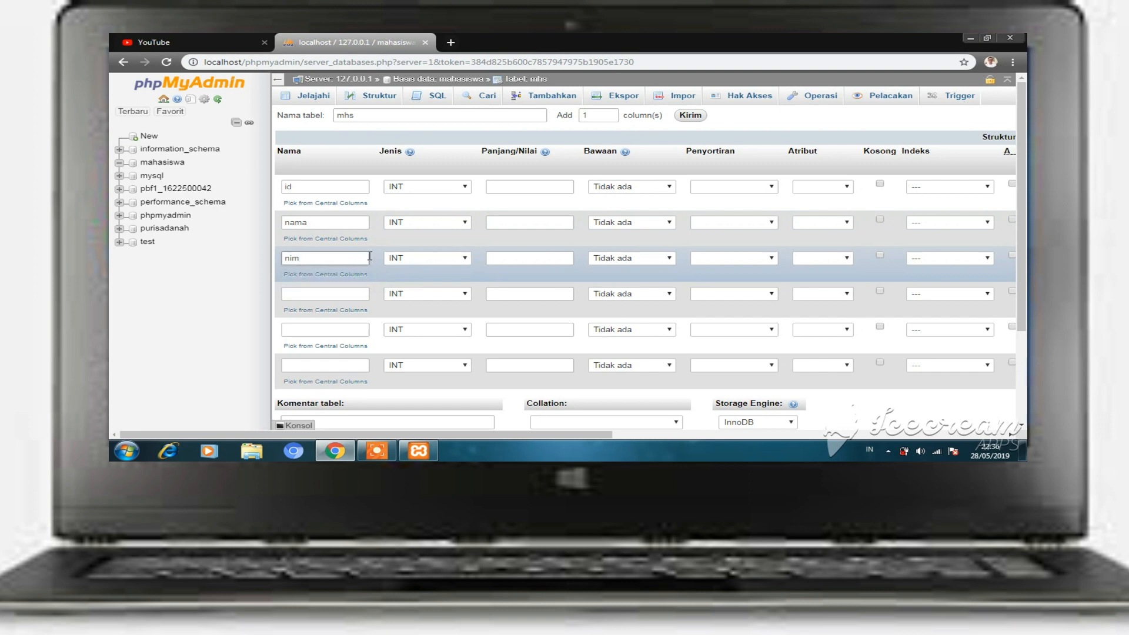
- Name the fourth and fifth columns email and jurusan, and begin the sixth column name
{"action": "left_click", "coordinate": [349, 294]}
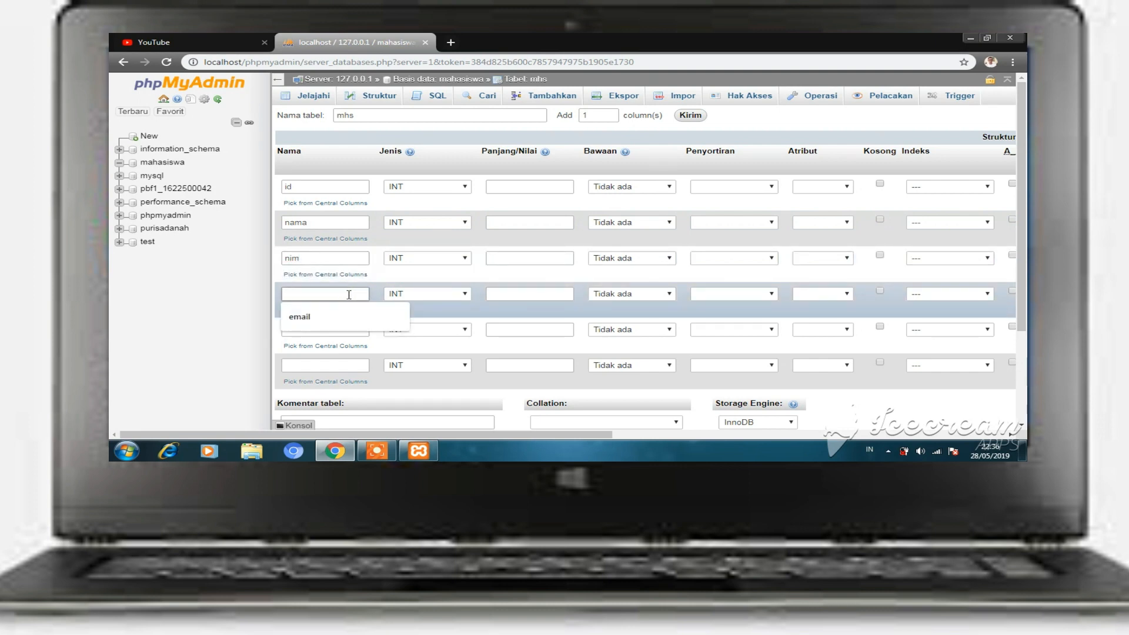
{"action": "type", "text": "emai"}
{"action": "left_click", "coordinate": [353, 307]}
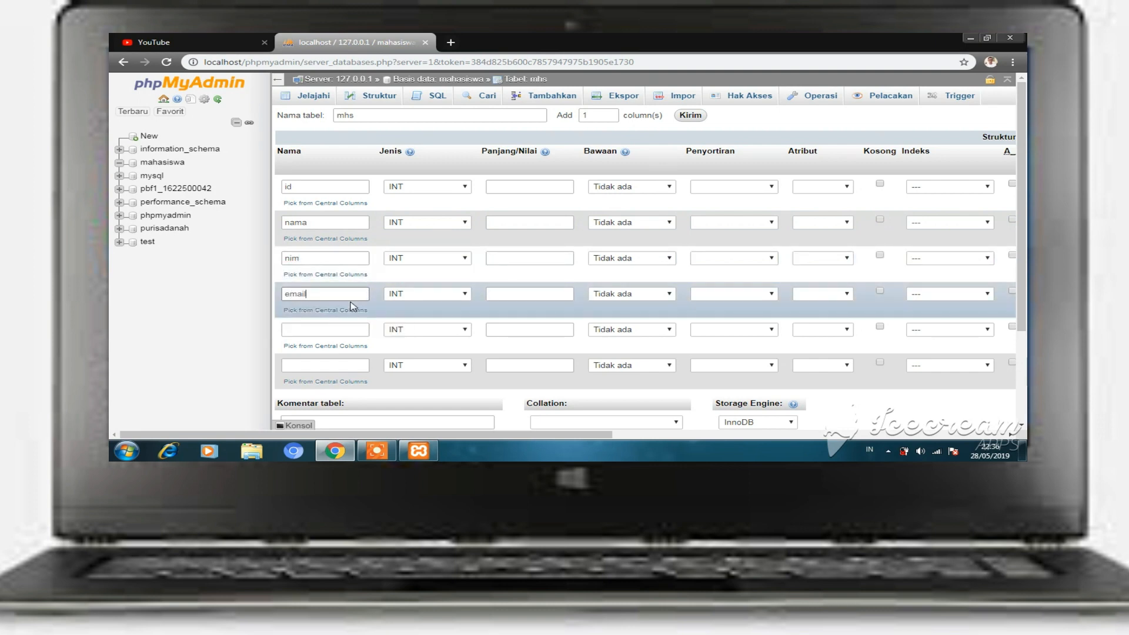
{"action": "left_click", "coordinate": [346, 325]}
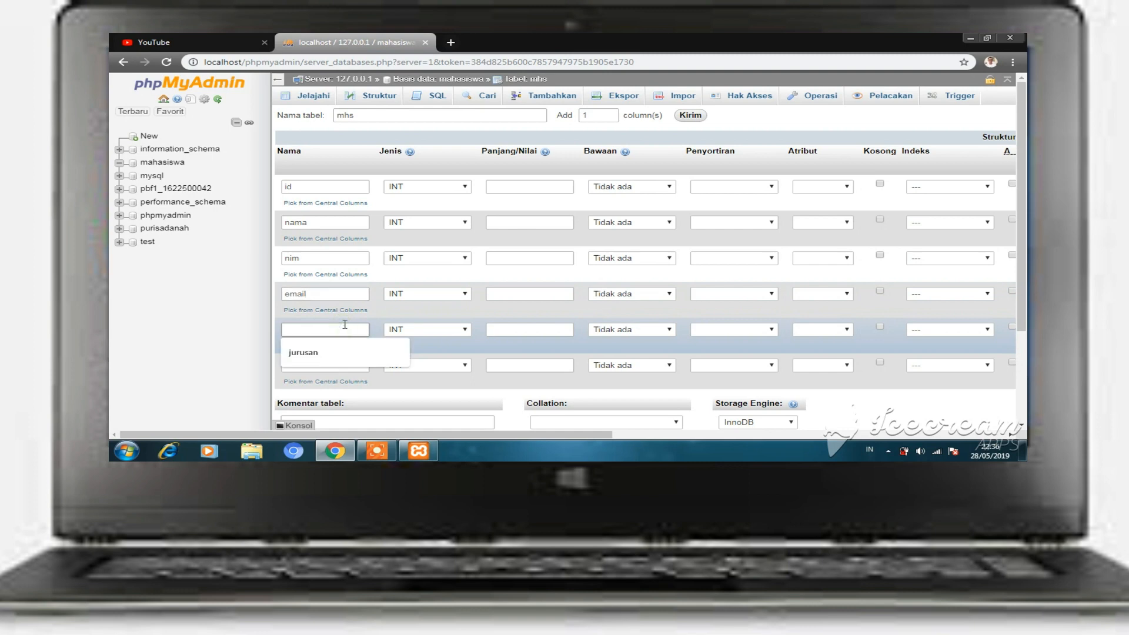
{"action": "type", "text": "jurusan"}
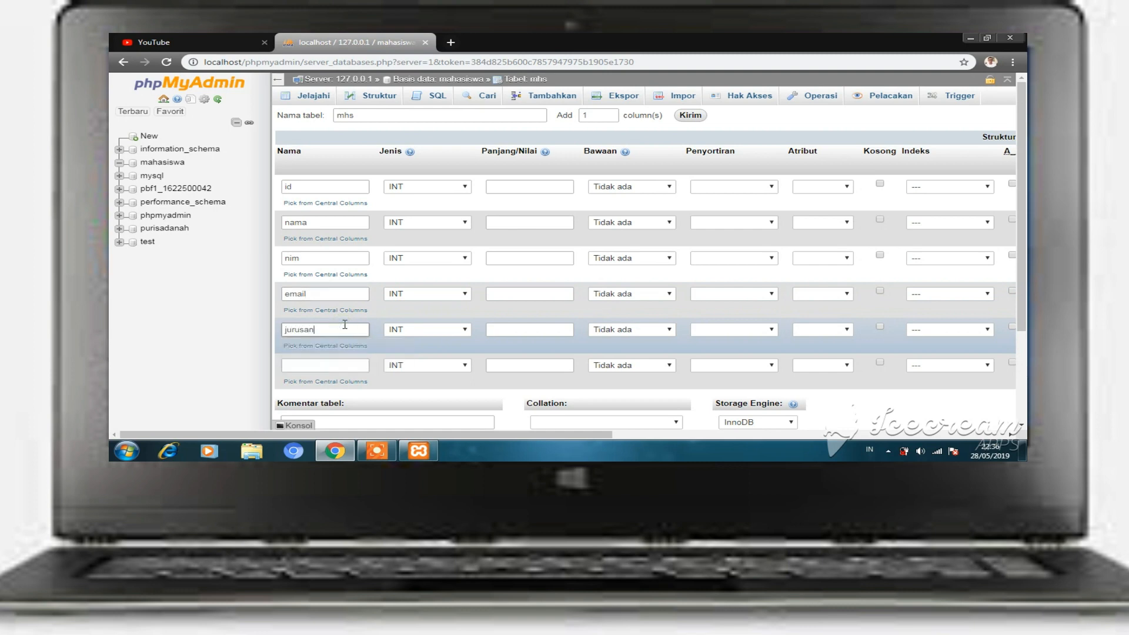
{"action": "left_click", "coordinate": [355, 361]}
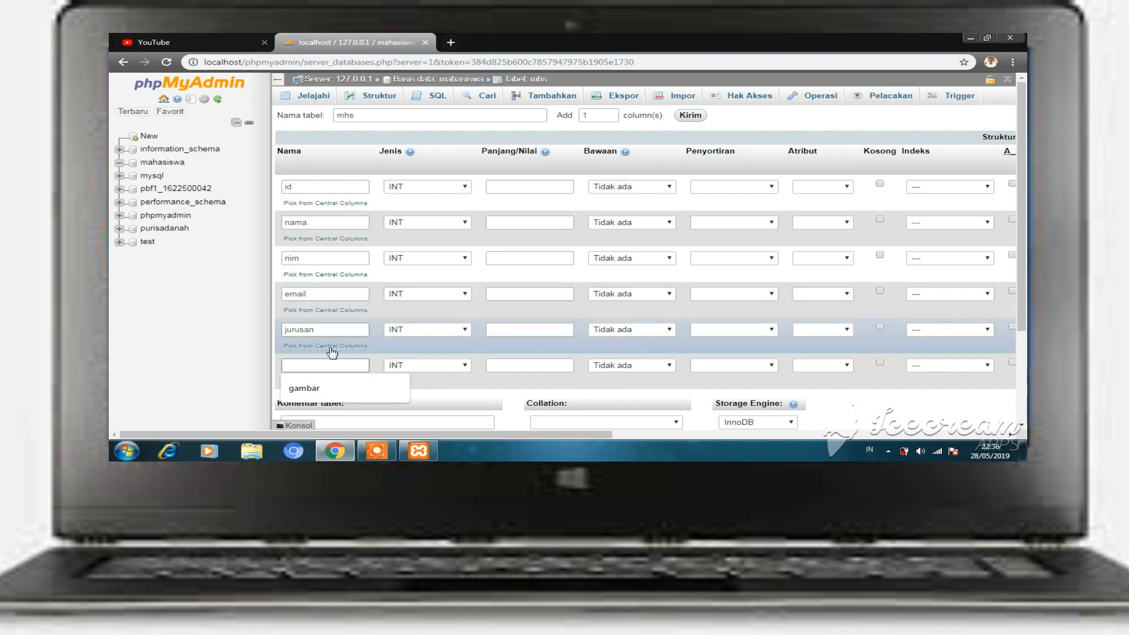
{"action": "type", "text": "t"}
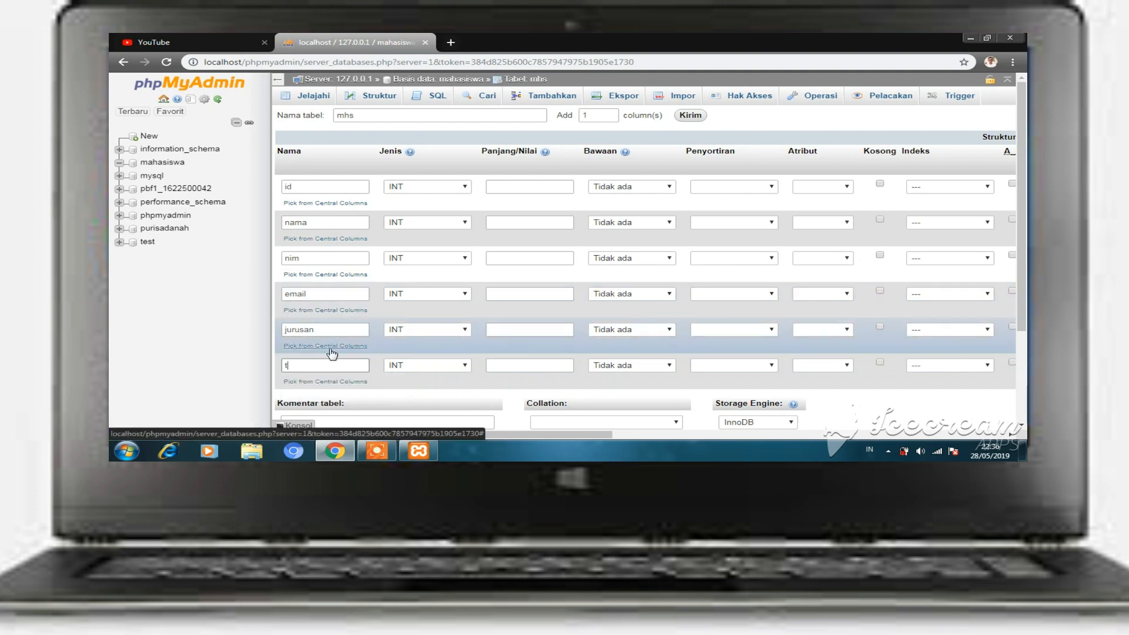
{"action": "type", "text": "ept"}
{"action": "key", "text": "BackSpace"}
{"action": "key", "text": "BackSpace"}
{"action": "key", "text": "BackSpace"}
{"action": "key", "text": "BackSpace"}
{"action": "key", "text": "BackSpace"}
{"action": "key", "text": "BackSpace"}
{"action": "key", "text": "BackSpace"}
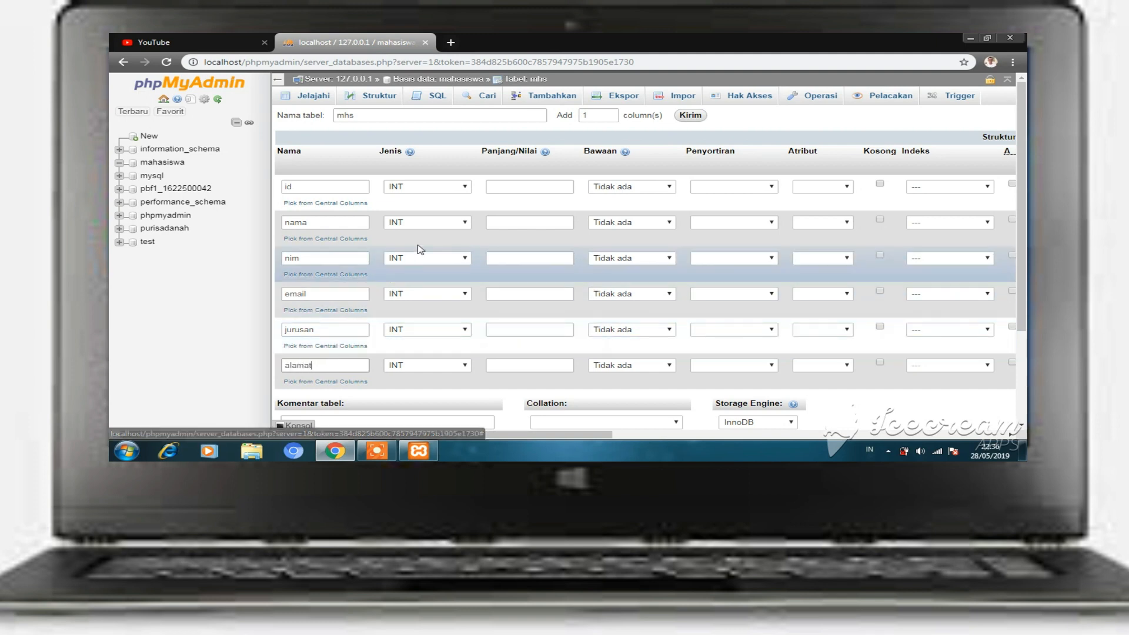
- Set the nama, nim and email columns to VARCHAR
{"action": "left_click", "coordinate": [442, 229]}
{"action": "left_click", "coordinate": [436, 245]}
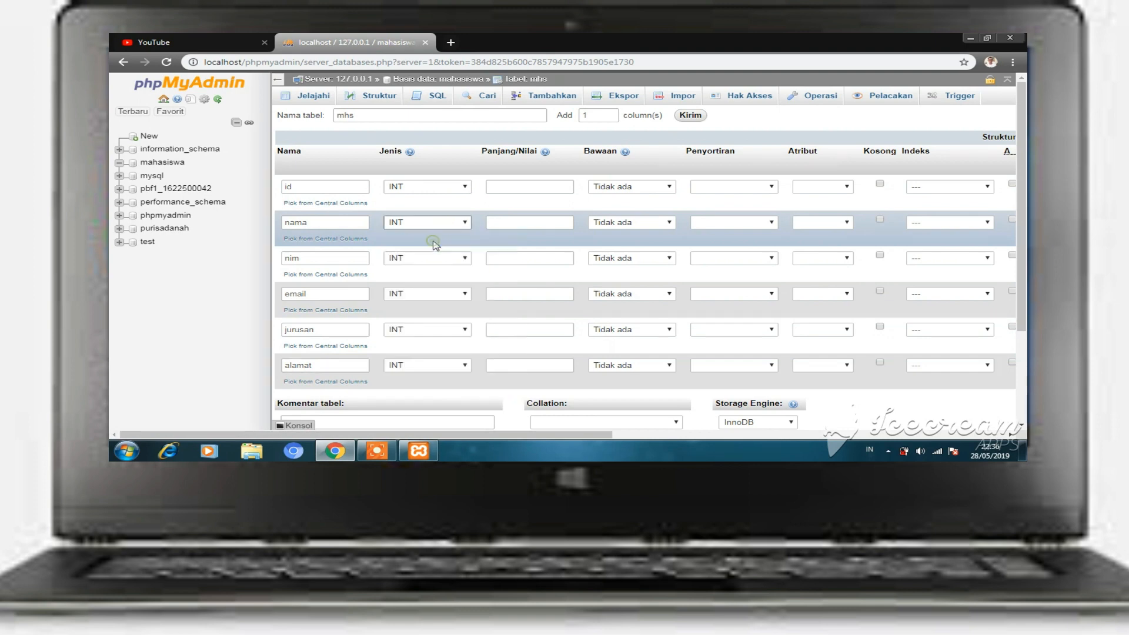
{"action": "left_click", "coordinate": [434, 258]}
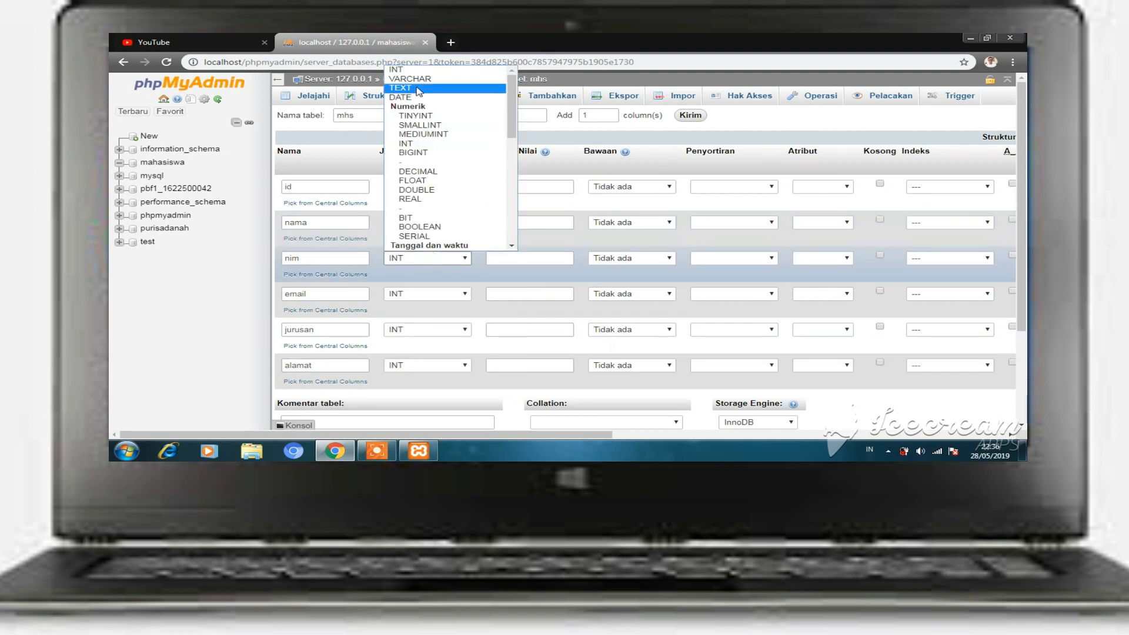
{"action": "left_click", "coordinate": [410, 79]}
{"action": "left_click", "coordinate": [438, 293]}
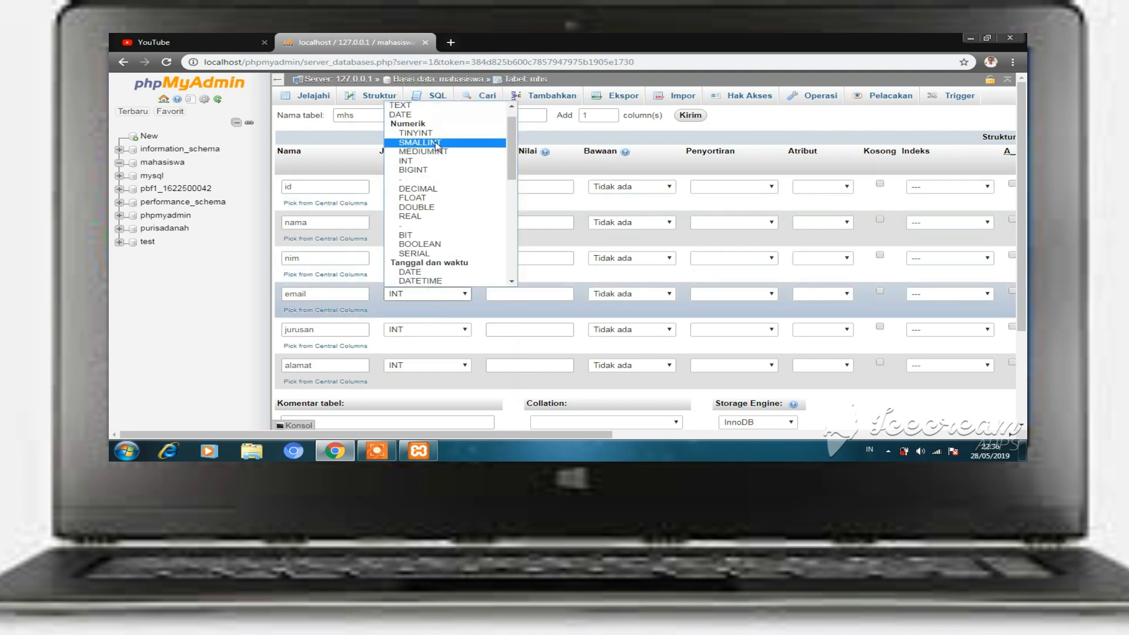
{"action": "scroll", "coordinate": [439, 147], "scroll_direction": "up", "scroll_amount": 3}
{"action": "left_click", "coordinate": [412, 111]}
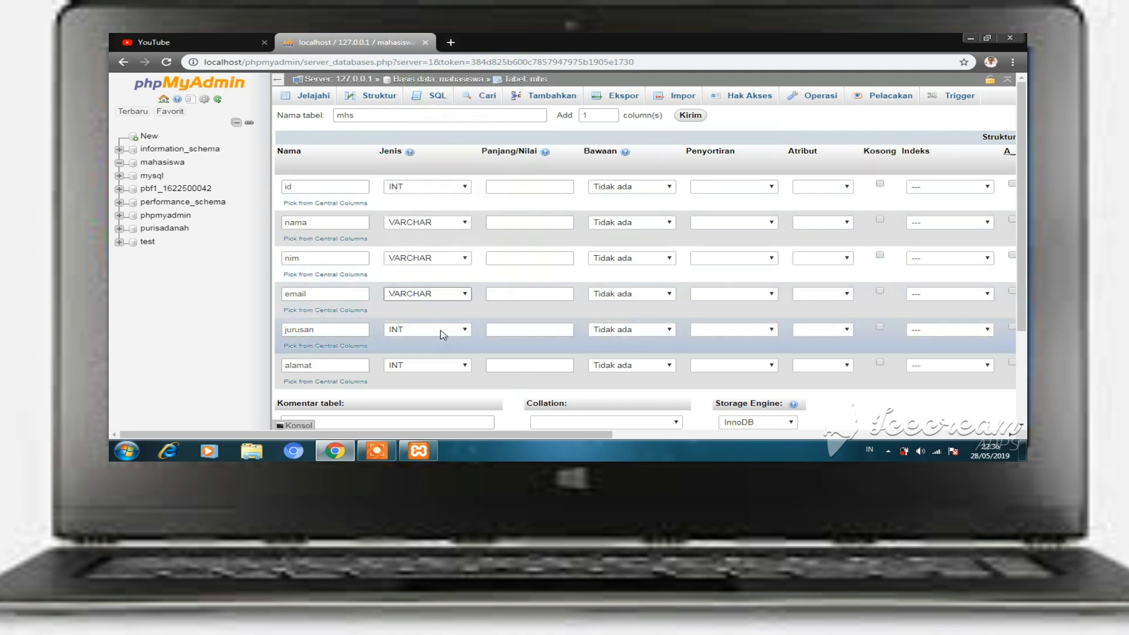
- Set the jurusan and alamat columns to VARCHAR
{"action": "left_click", "coordinate": [443, 335]}
{"action": "scroll", "coordinate": [440, 171], "scroll_direction": "down", "scroll_amount": 3}
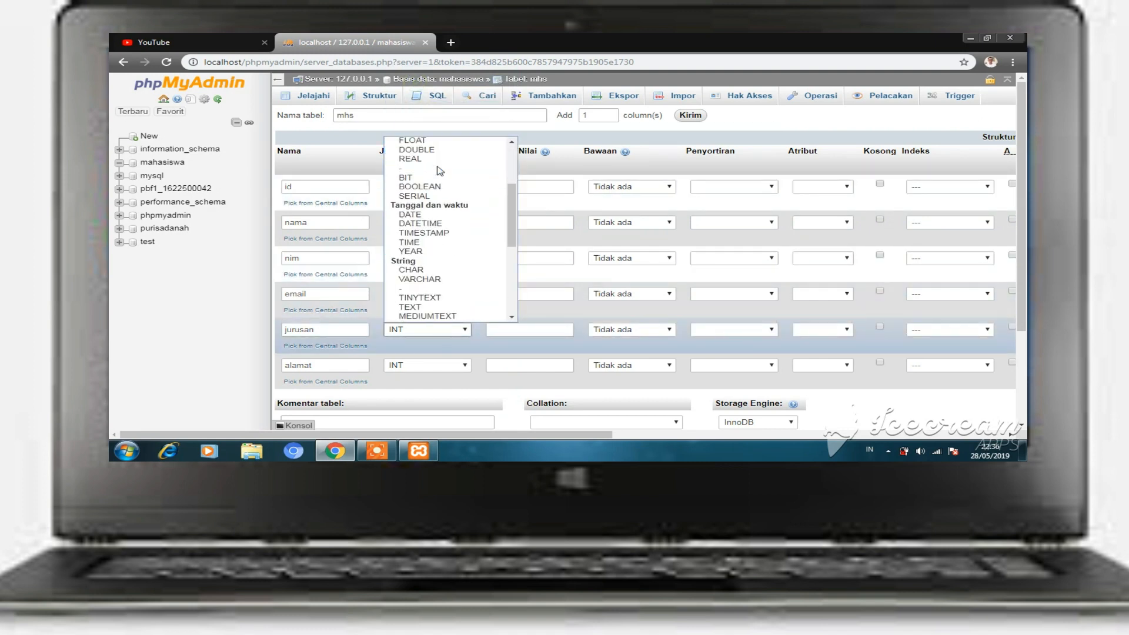
{"action": "scroll", "coordinate": [438, 177], "scroll_direction": "up", "scroll_amount": 3}
{"action": "left_click", "coordinate": [434, 212]}
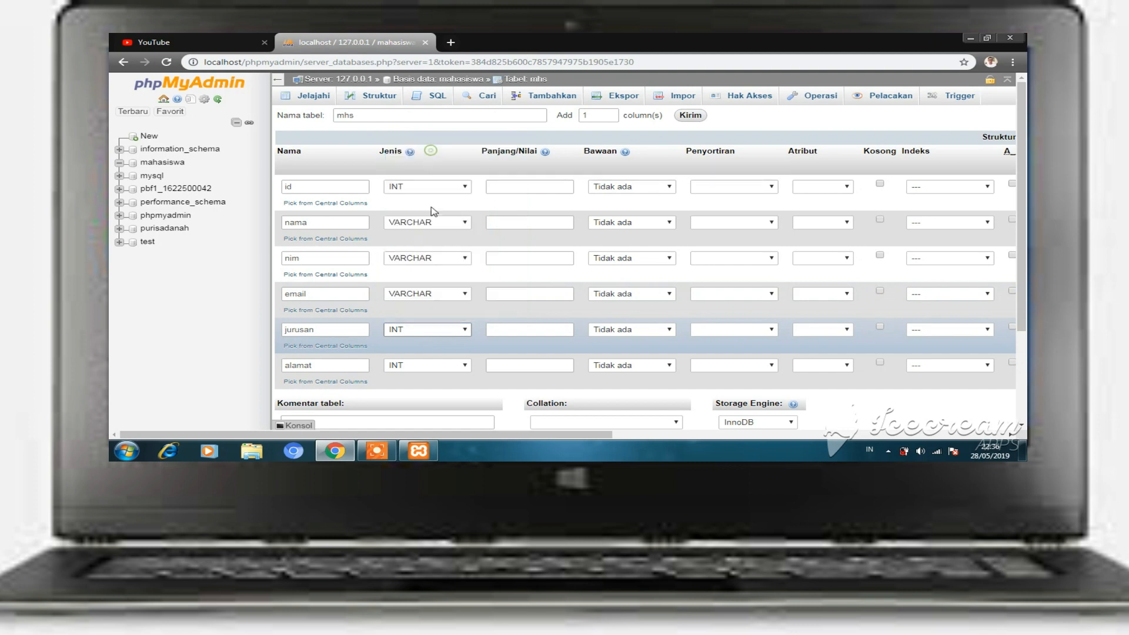
{"action": "left_click", "coordinate": [447, 365]}
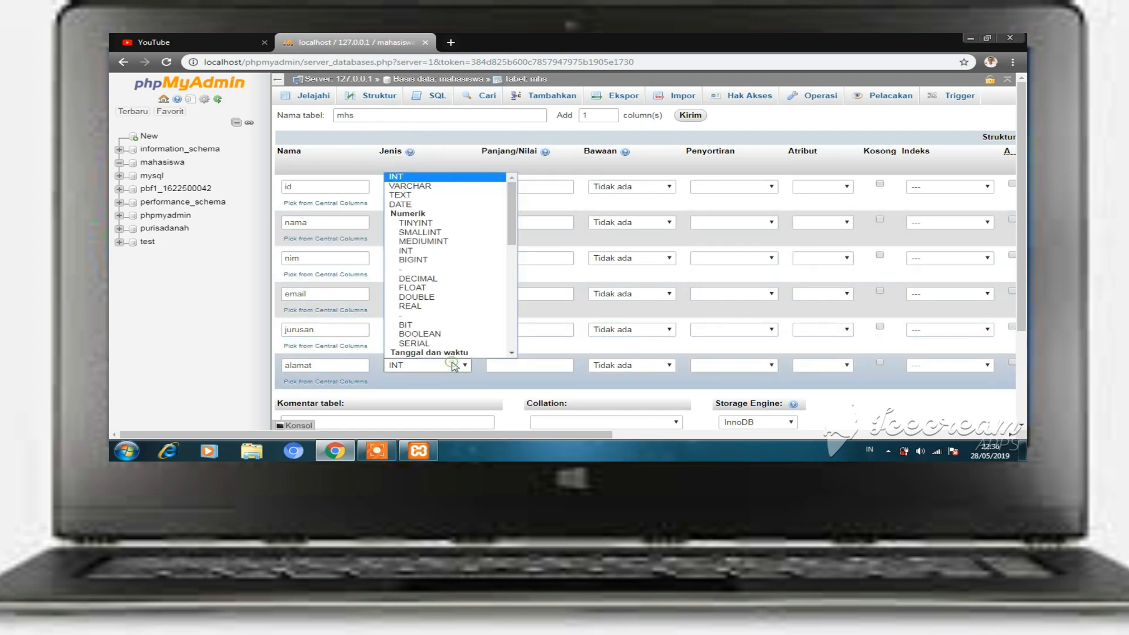
{"action": "left_click", "coordinate": [428, 187]}
{"action": "left_click", "coordinate": [529, 187]}
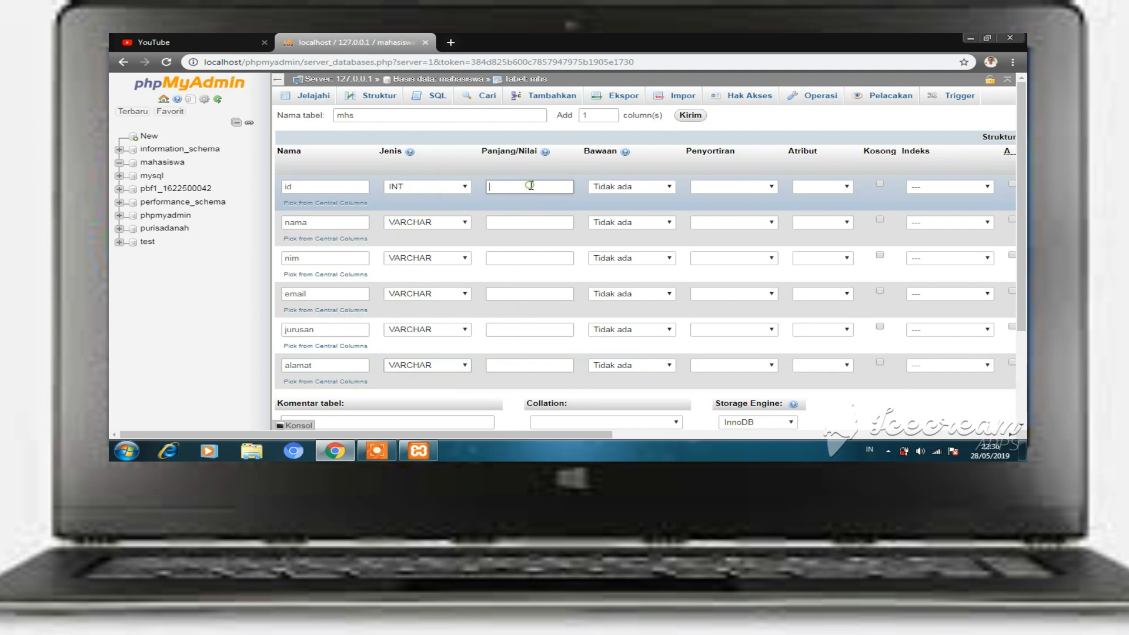
- Give nama length 100, nim length 12 and email length 50
{"action": "left_click", "coordinate": [531, 220]}
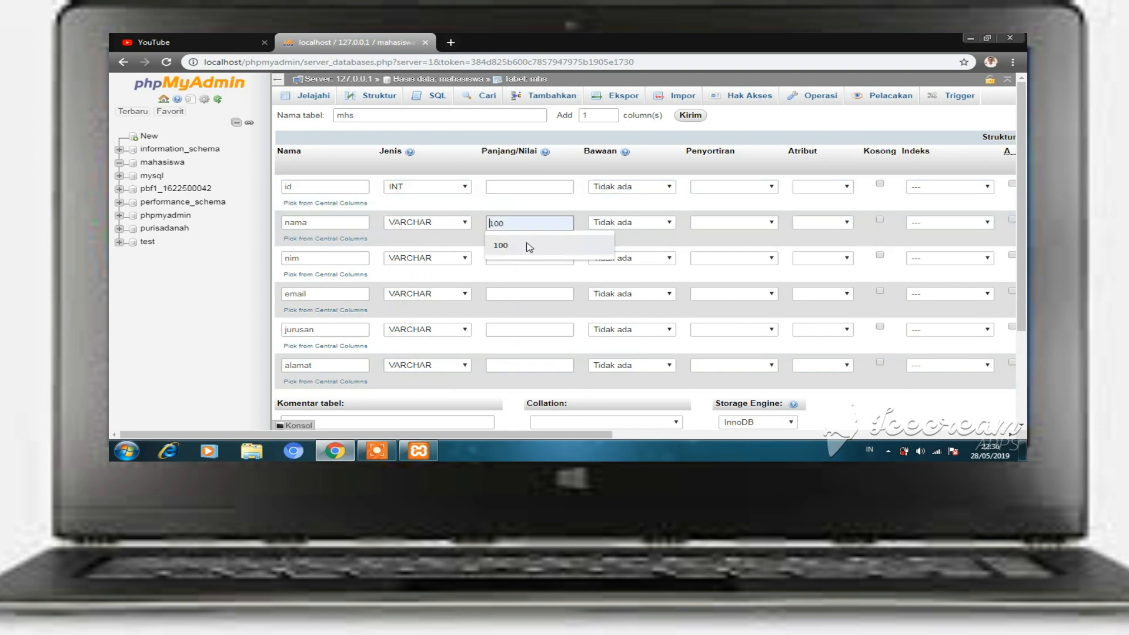
{"action": "left_click", "coordinate": [531, 242]}
{"action": "left_click", "coordinate": [518, 259]}
{"action": "type", "text": "10"}
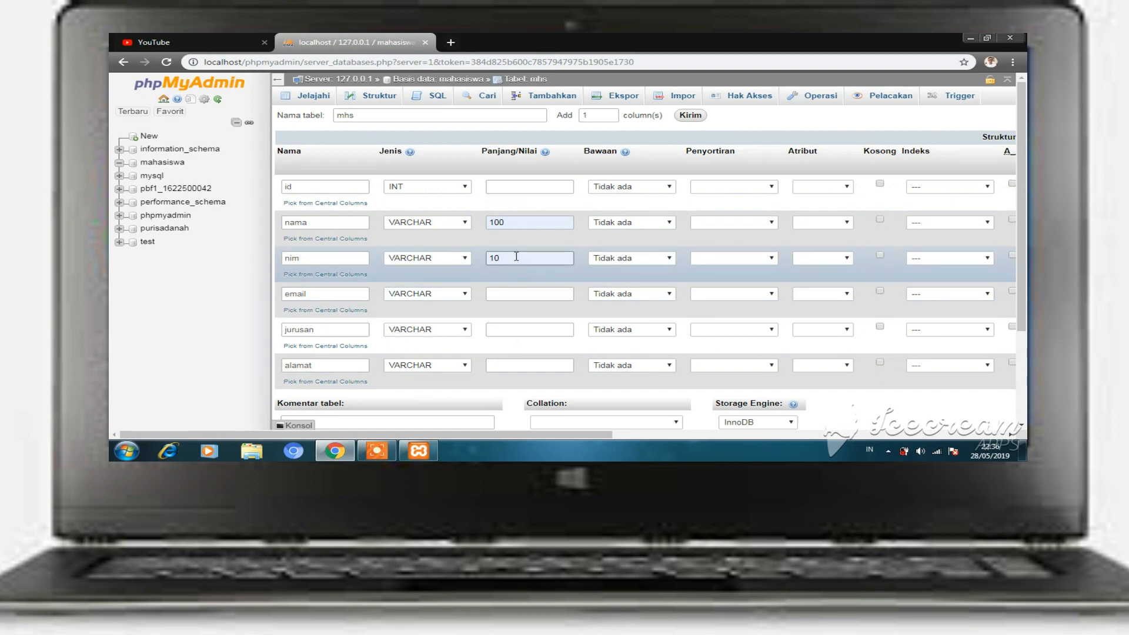
{"action": "key", "text": "BackSpace"}
{"action": "type", "text": "2"}
{"action": "left_click", "coordinate": [521, 295]}
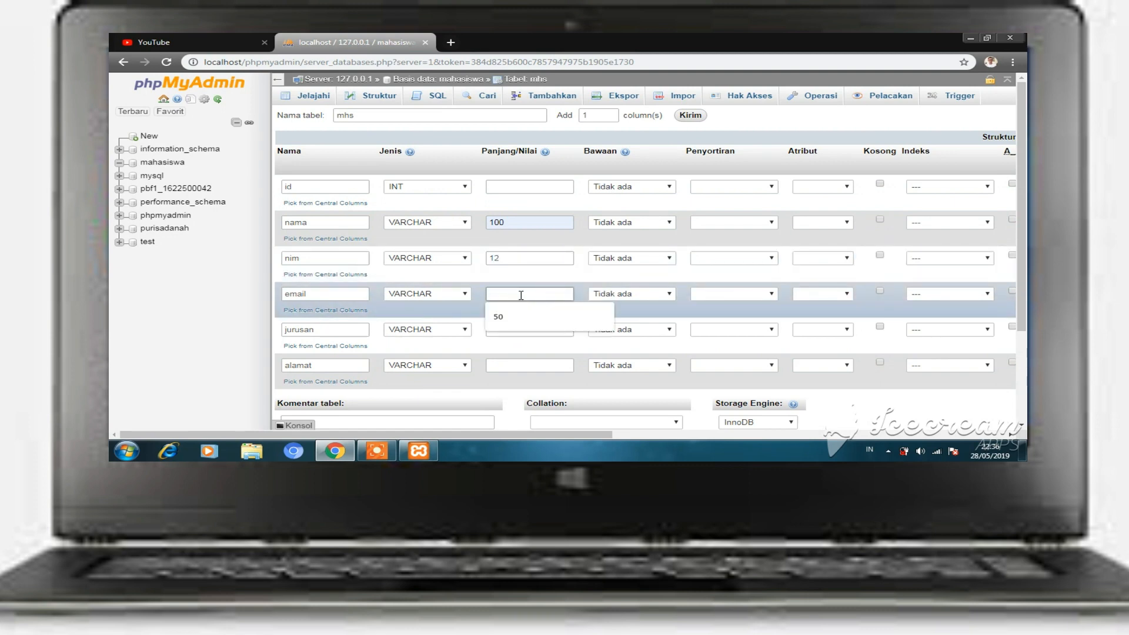
{"action": "type", "text": "50"}
- Give the jurusan and alamat columns length 100 each
{"action": "left_click", "coordinate": [523, 327]}
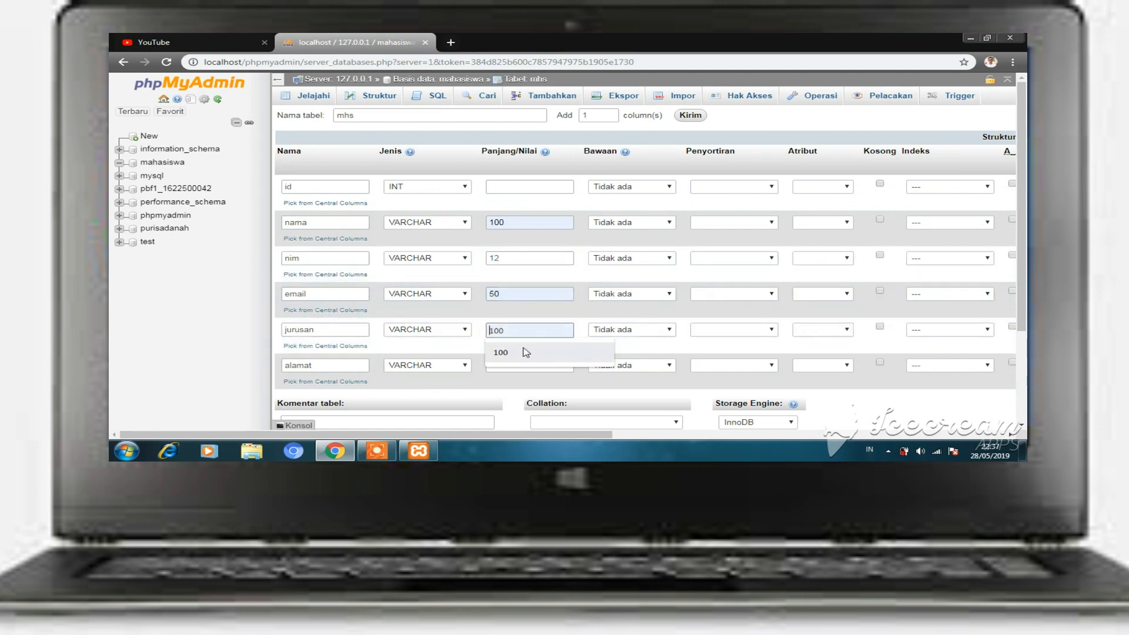
{"action": "left_click", "coordinate": [501, 353]}
{"action": "left_click", "coordinate": [521, 366]}
{"action": "left_click", "coordinate": [500, 388]}
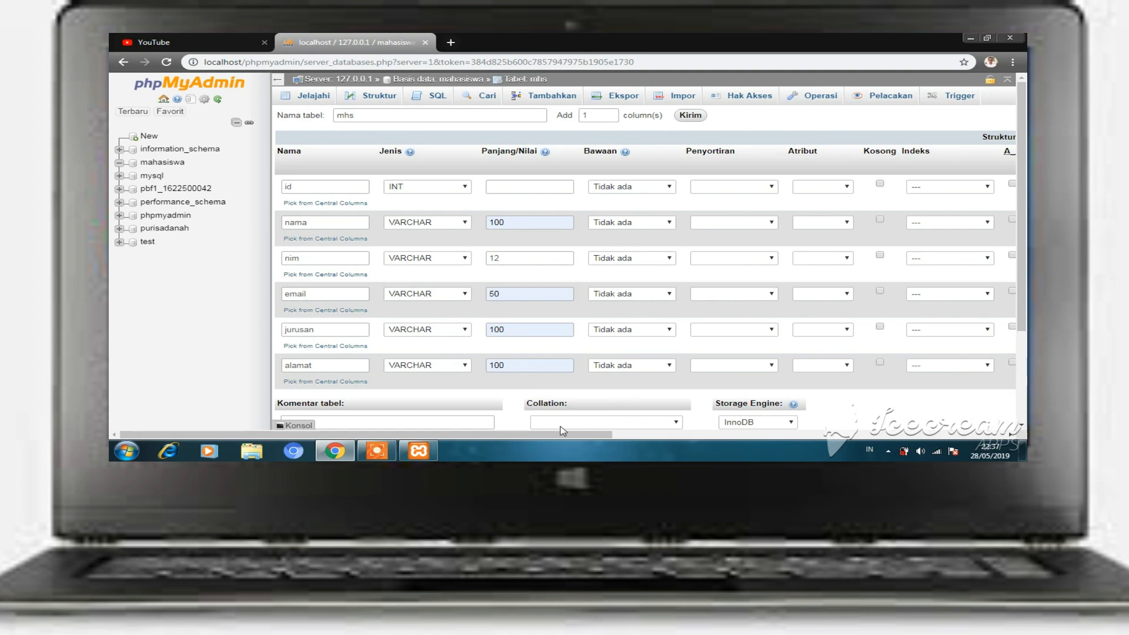
{"action": "left_click_drag", "start_coordinate": [564, 434], "coordinate": [756, 434]}
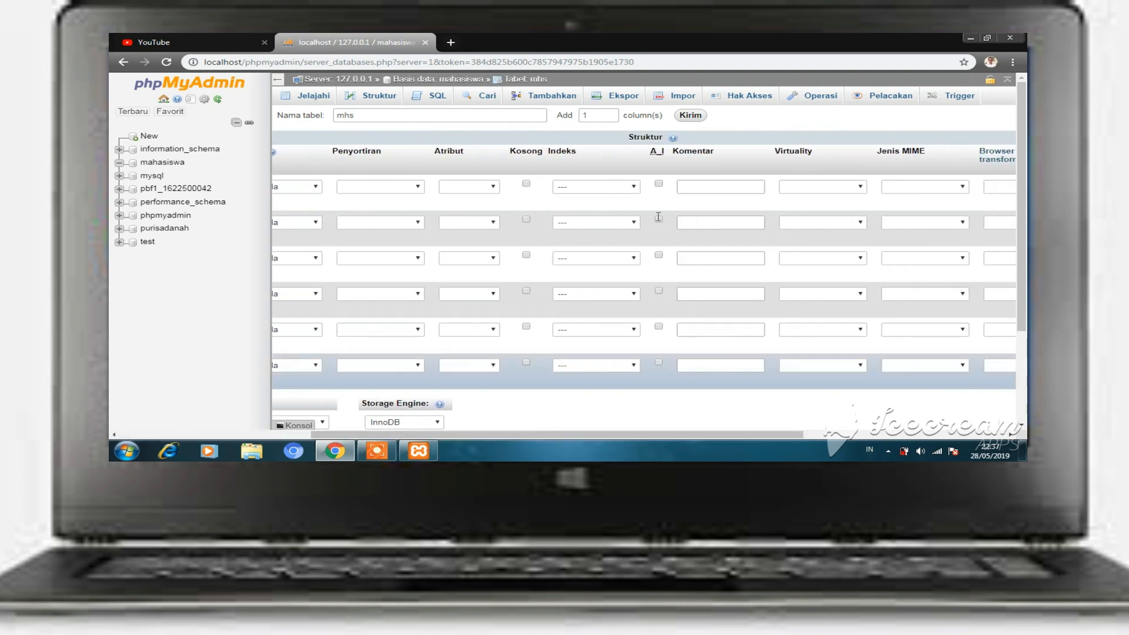
- Enable A_I on the id column and confirm it as the PRIMARY index
{"action": "left_click", "coordinate": [660, 185]}
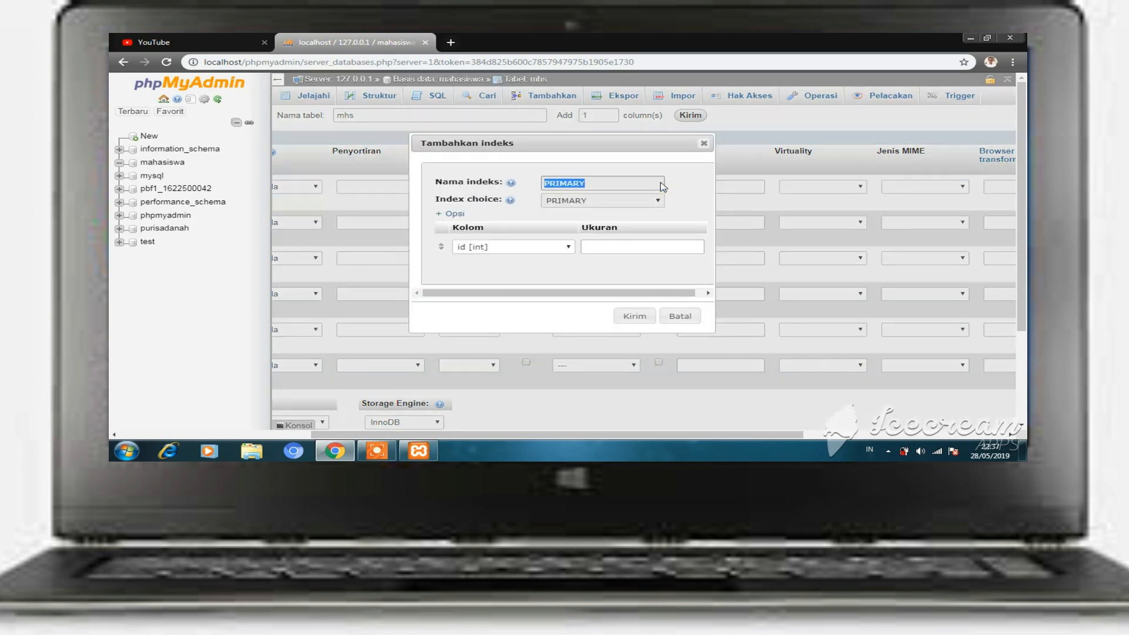
{"action": "left_click", "coordinate": [635, 316]}
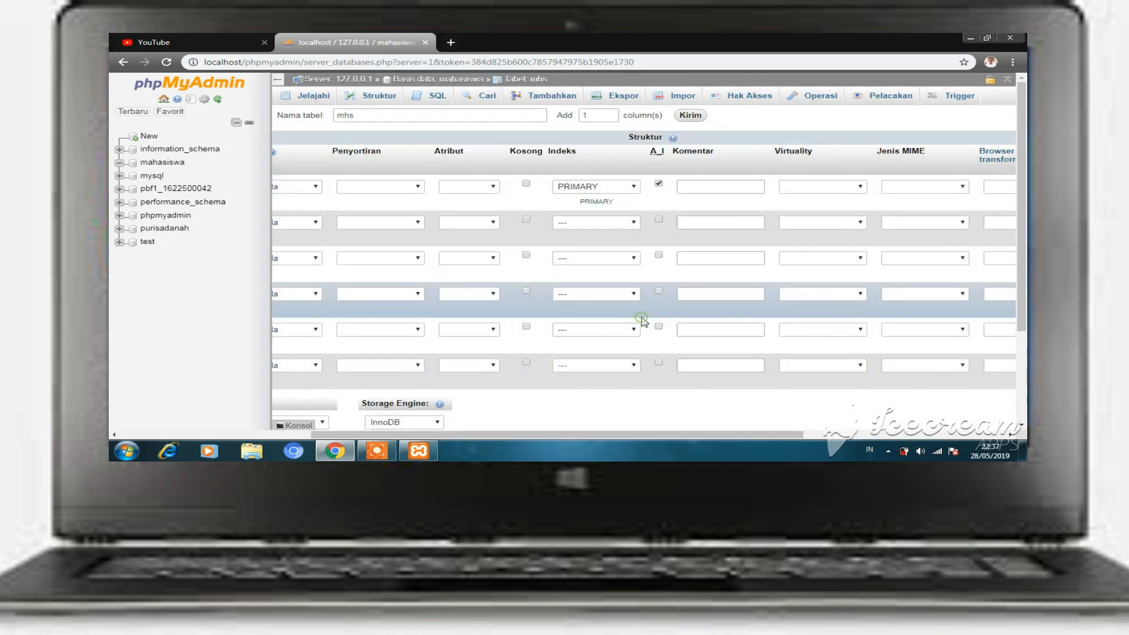
{"action": "left_click_drag", "start_coordinate": [722, 438], "coordinate": [529, 438]}
{"action": "scroll", "coordinate": [931, 194], "scroll_direction": "down", "scroll_amount": 3}
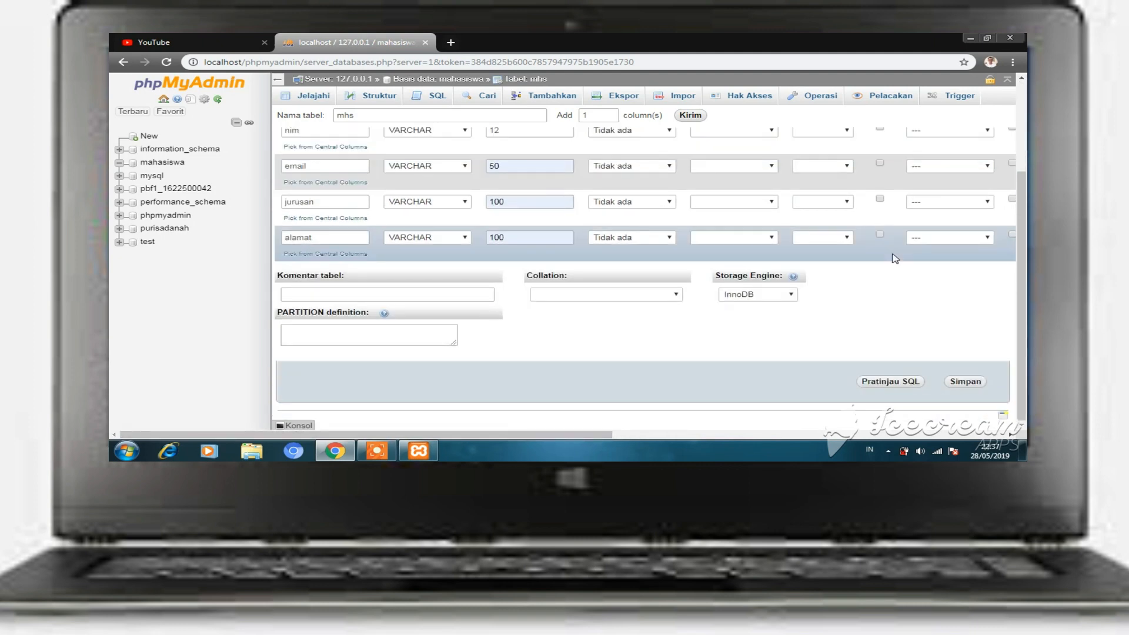
- Save the mhs table definition with Simpan
{"action": "left_click", "coordinate": [967, 381]}
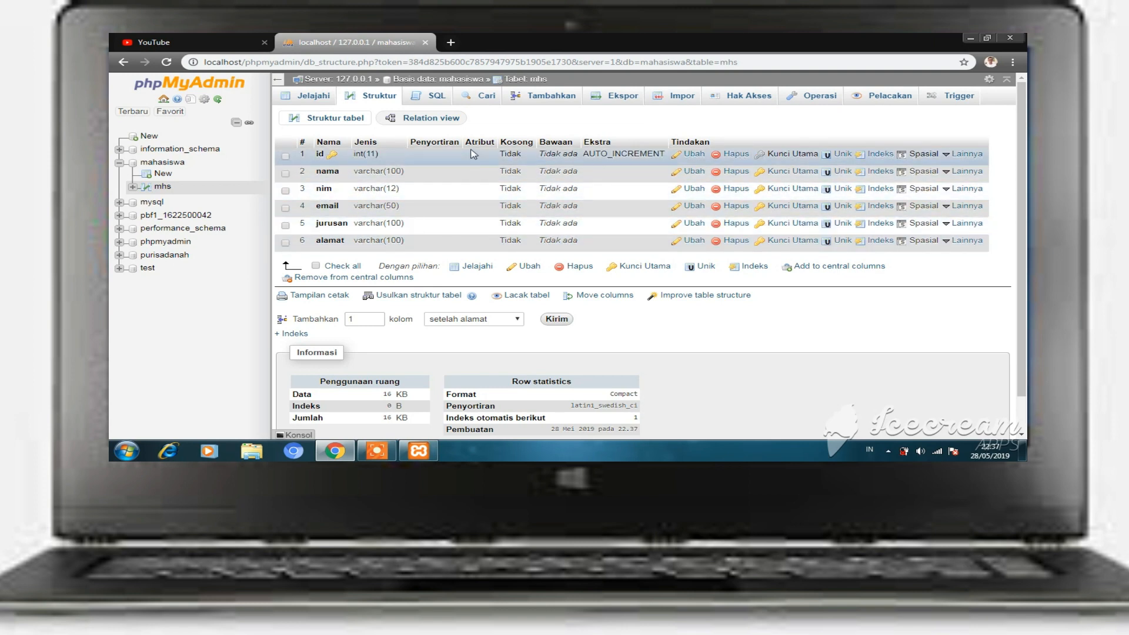
- Open the insert form and enter the student's name, NIM and suggested e-mail
{"action": "left_click", "coordinate": [553, 96]}
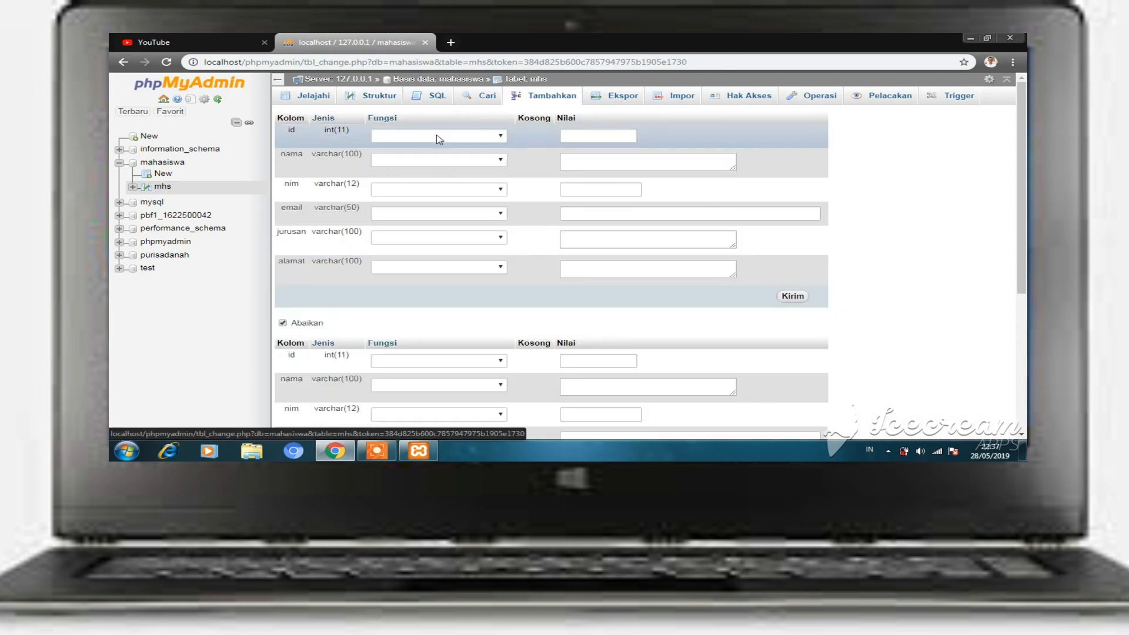
{"action": "left_click", "coordinate": [597, 161]}
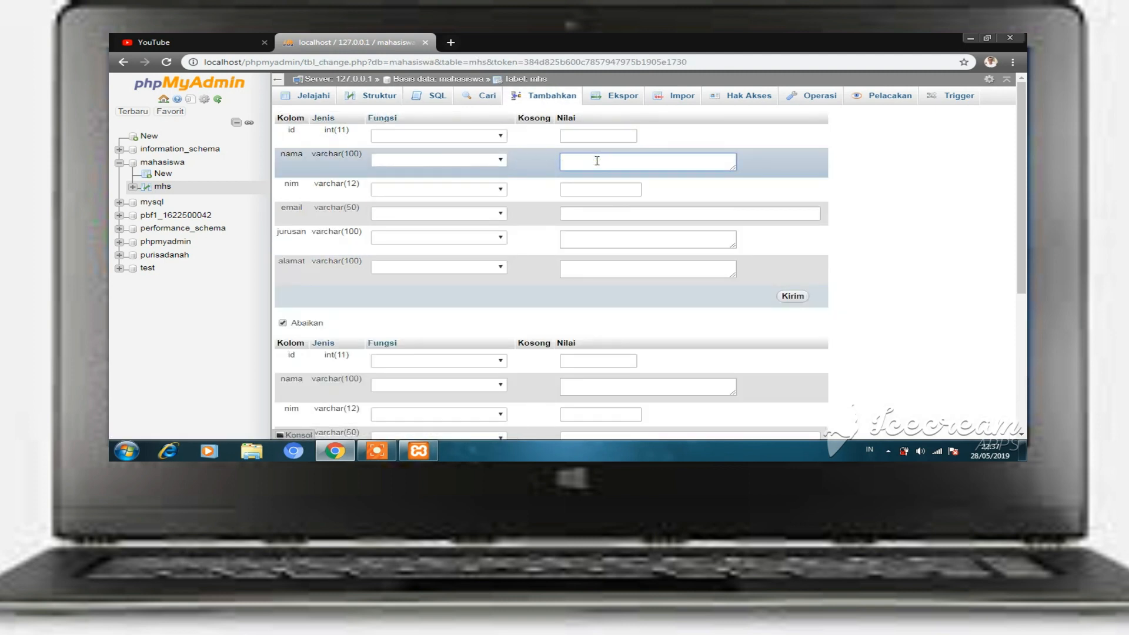
{"action": "left_click", "coordinate": [589, 190]}
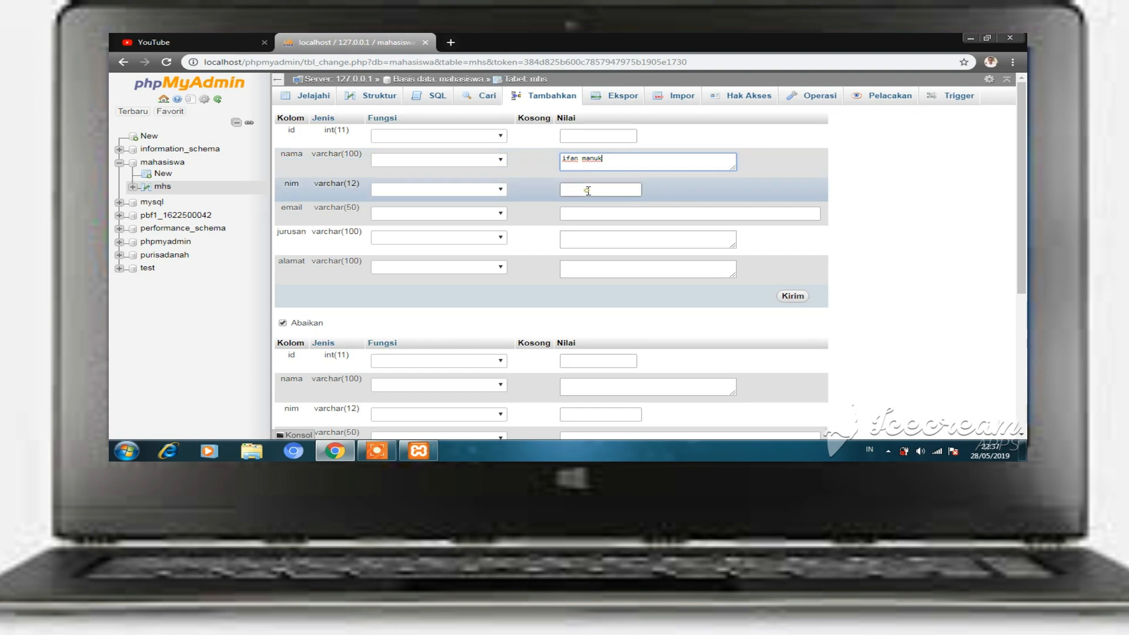
{"action": "type", "text": "16225"}
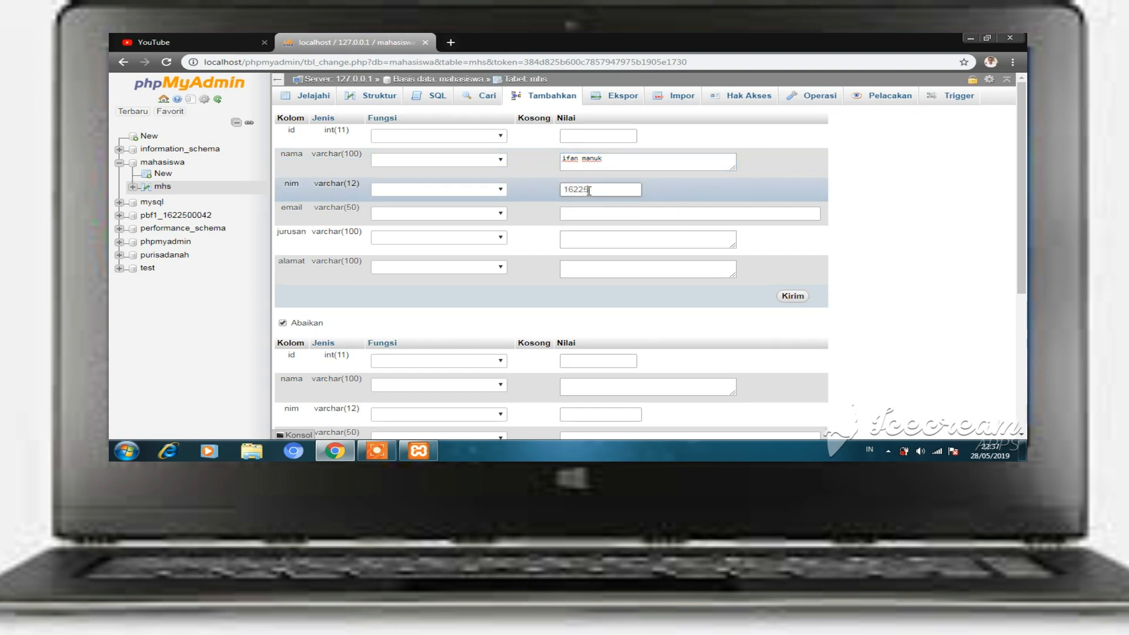
{"action": "type", "text": "00042"}
{"action": "left_click", "coordinate": [591, 212]}
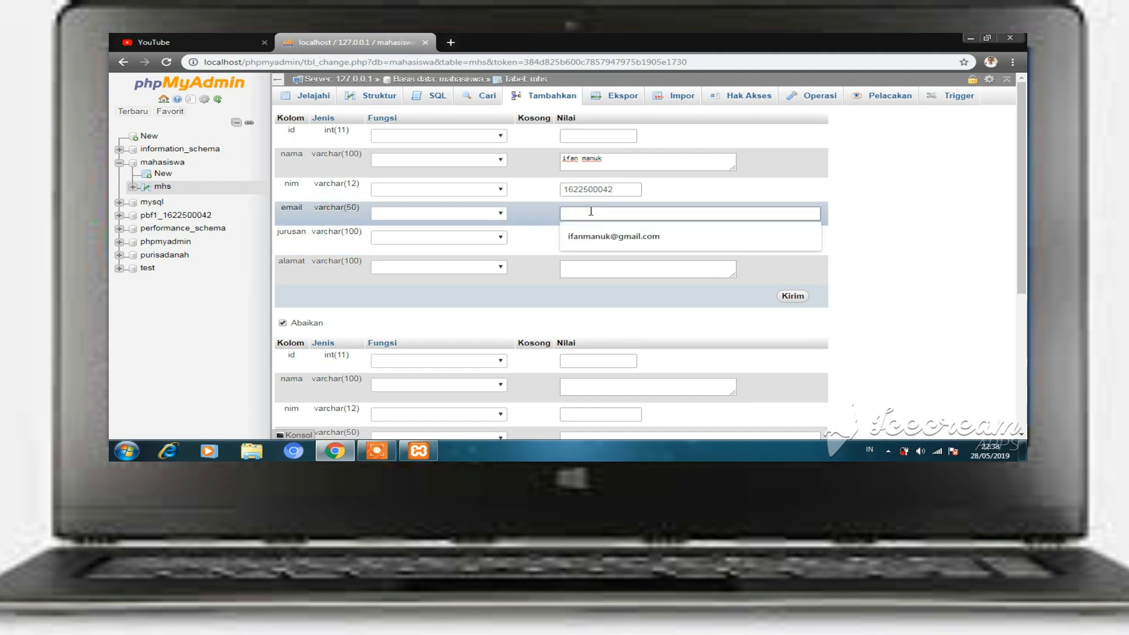
{"action": "left_click", "coordinate": [612, 237]}
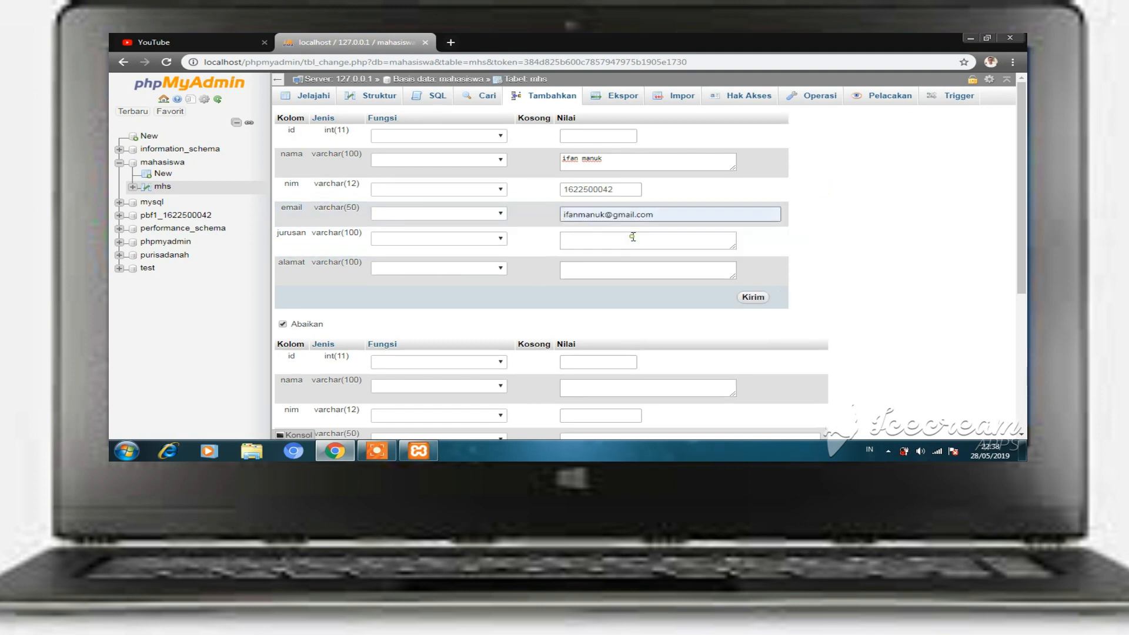
- Set jurusan to 'sistem informasi' and enter the student's home address
{"action": "left_click", "coordinate": [611, 239]}
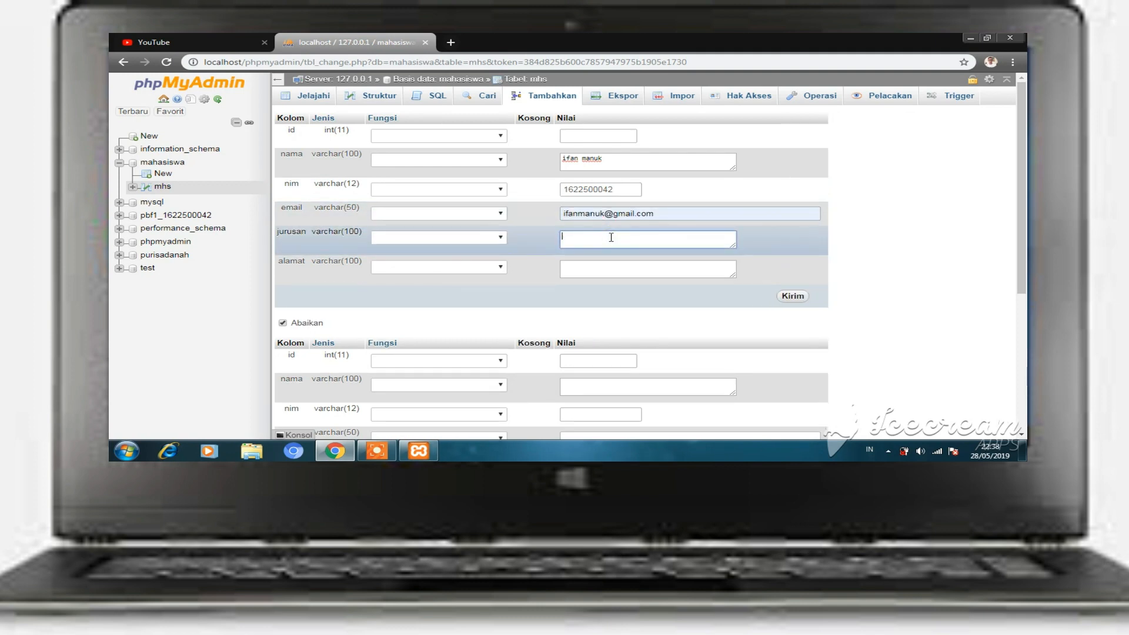
{"action": "type", "text": "sistem informasi"}
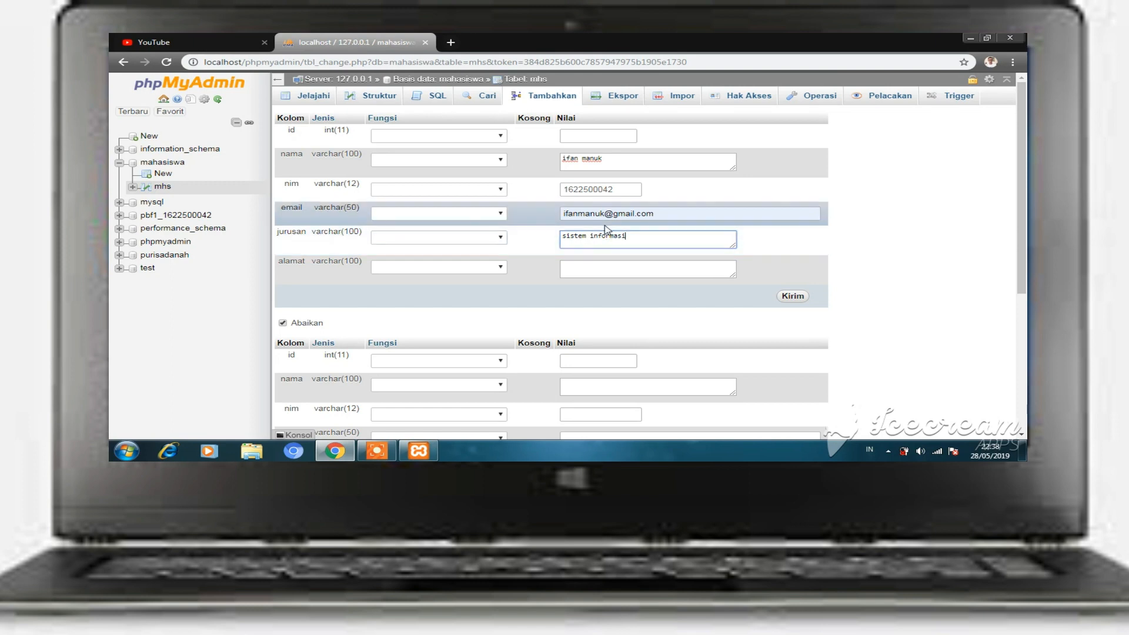
{"action": "left_click", "coordinate": [618, 273]}
{"action": "type", "text": "p"}
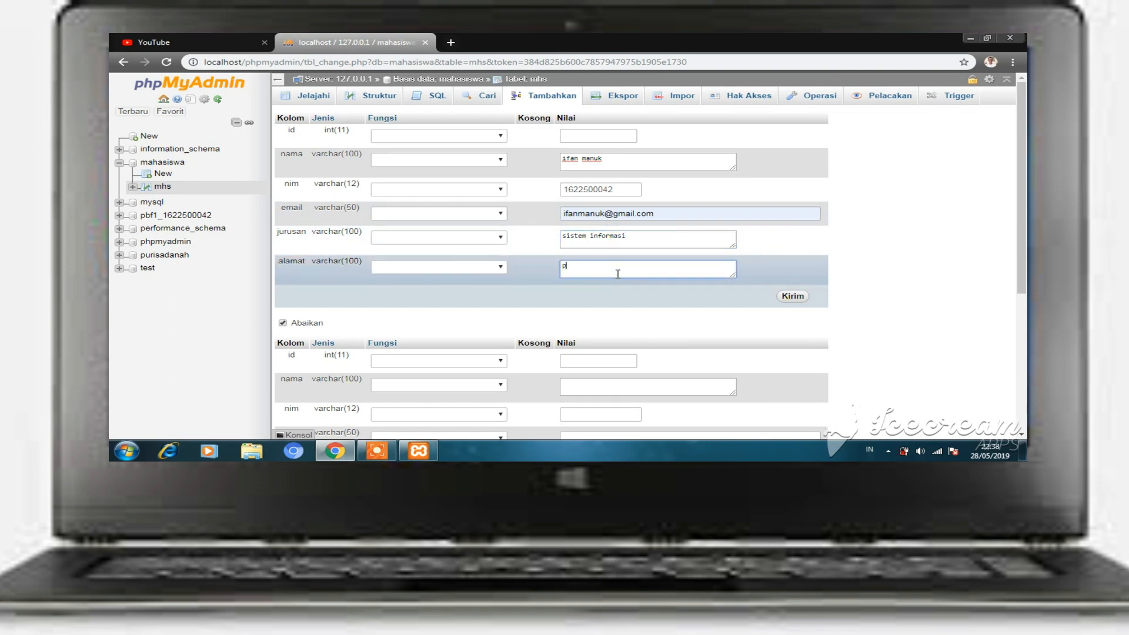
{"action": "type", "text": "angkalpinang"}
{"action": "scroll", "coordinate": [604, 140], "scroll_direction": "down", "scroll_amount": 5}
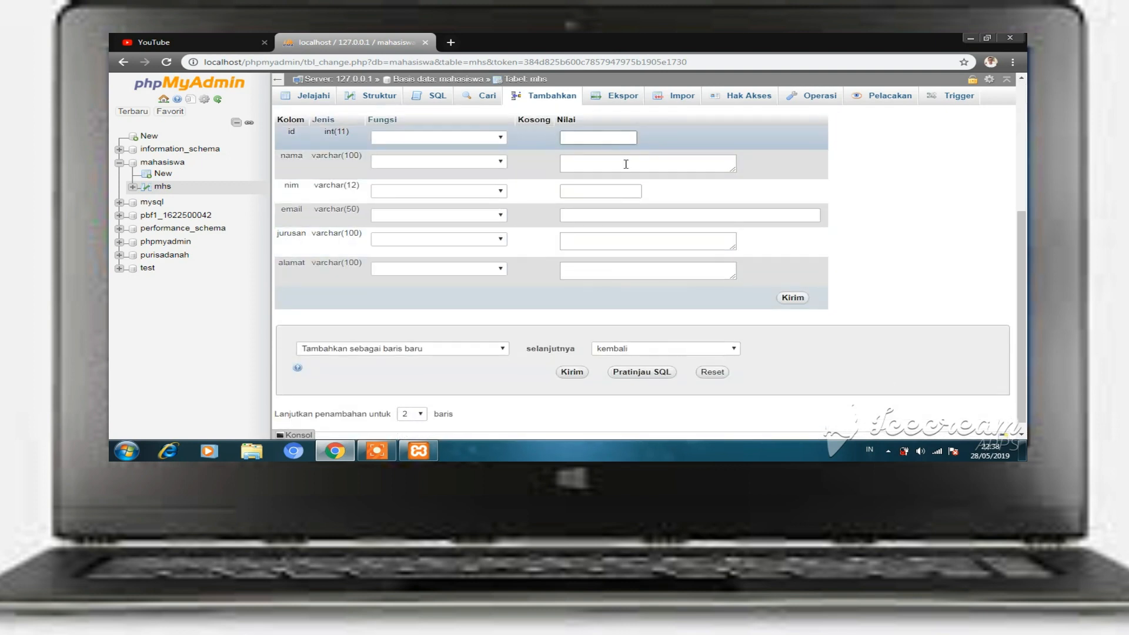
{"action": "scroll", "coordinate": [627, 165], "scroll_direction": "up", "scroll_amount": 2}
{"action": "scroll", "coordinate": [633, 193], "scroll_direction": "up", "scroll_amount": 2}
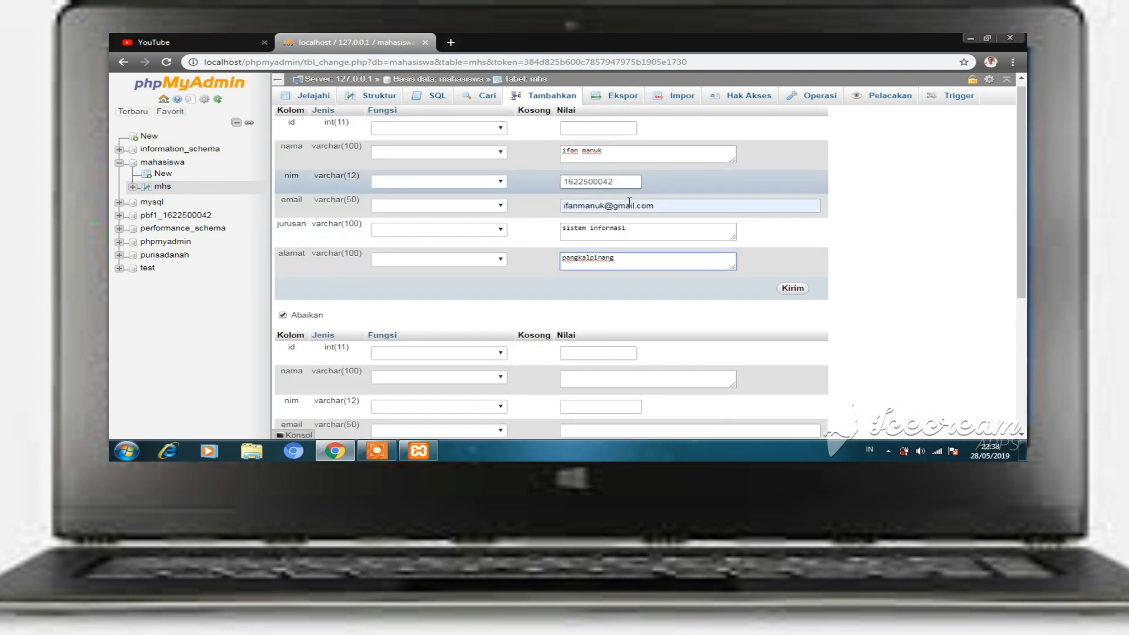
{"action": "scroll", "coordinate": [631, 235], "scroll_direction": "down", "scroll_amount": 2}
- Enter the second student's NIM, e-mail address and jurusan 'Teknik Informatika' in the second insert row
{"action": "left_click", "coordinate": [630, 275]}
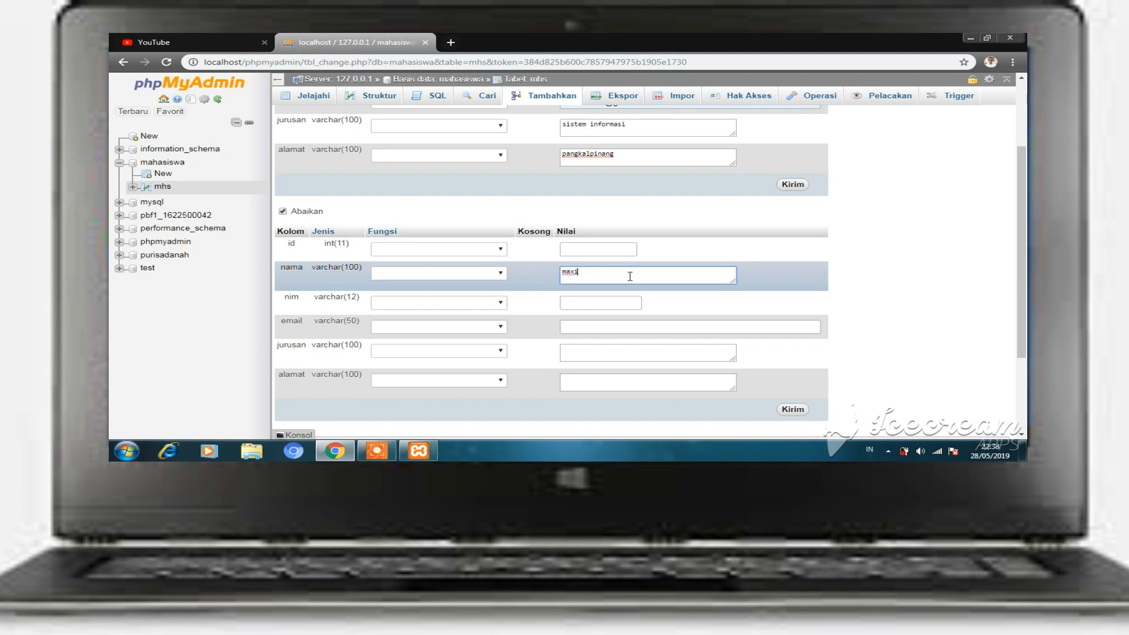
{"action": "left_click", "coordinate": [609, 303]}
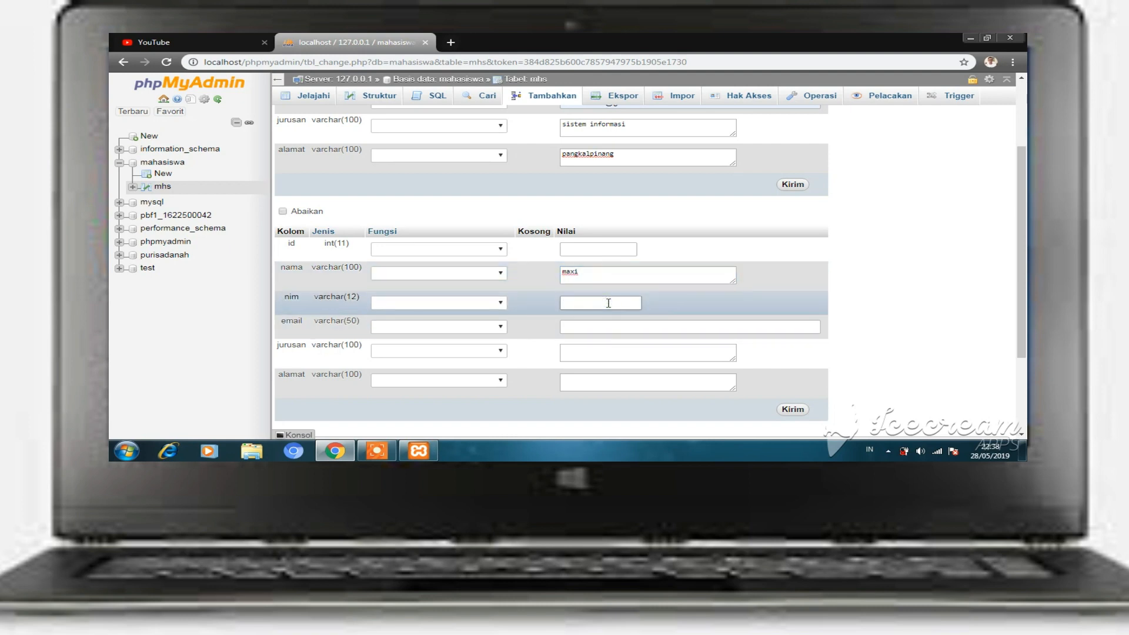
{"action": "type", "text": "1622500052"}
{"action": "left_click", "coordinate": [605, 322]}
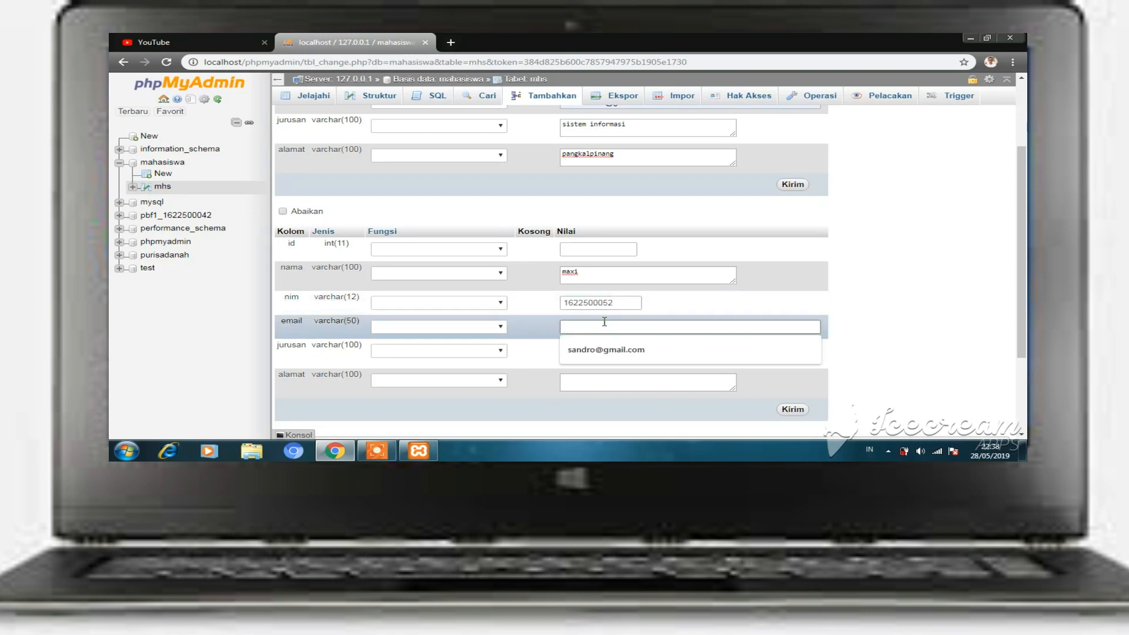
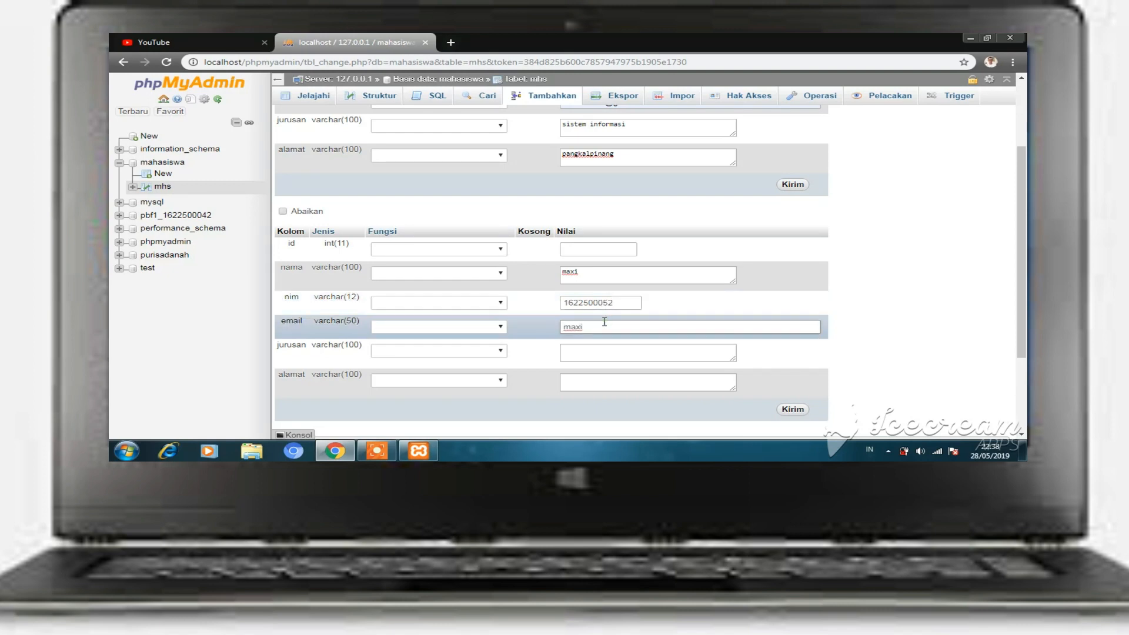
{"action": "left_click", "coordinate": [617, 356]}
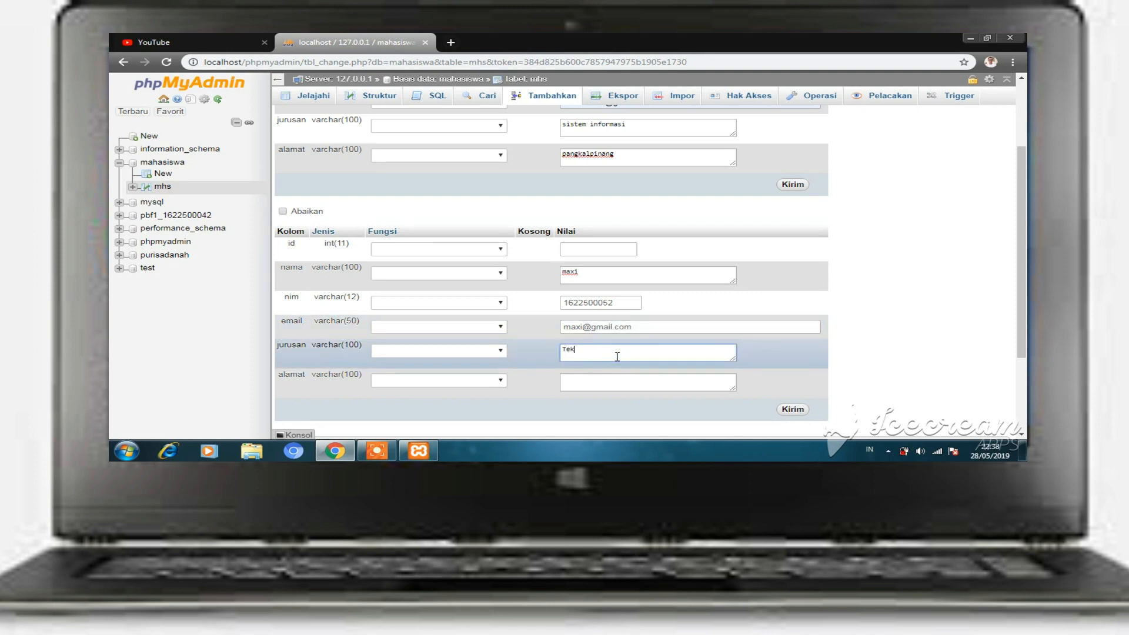
{"action": "type", "text": "Teknik Informatika"}
- Replace the first student's alamat with a fuller address
{"action": "left_click", "coordinate": [606, 378]}
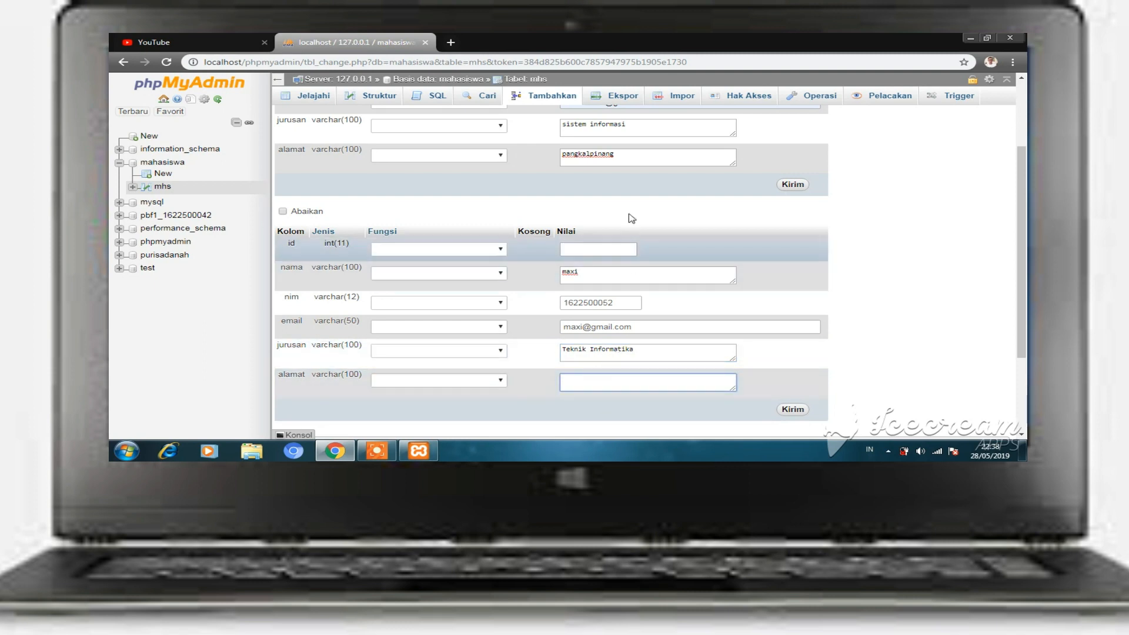
{"action": "left_click", "coordinate": [634, 157]}
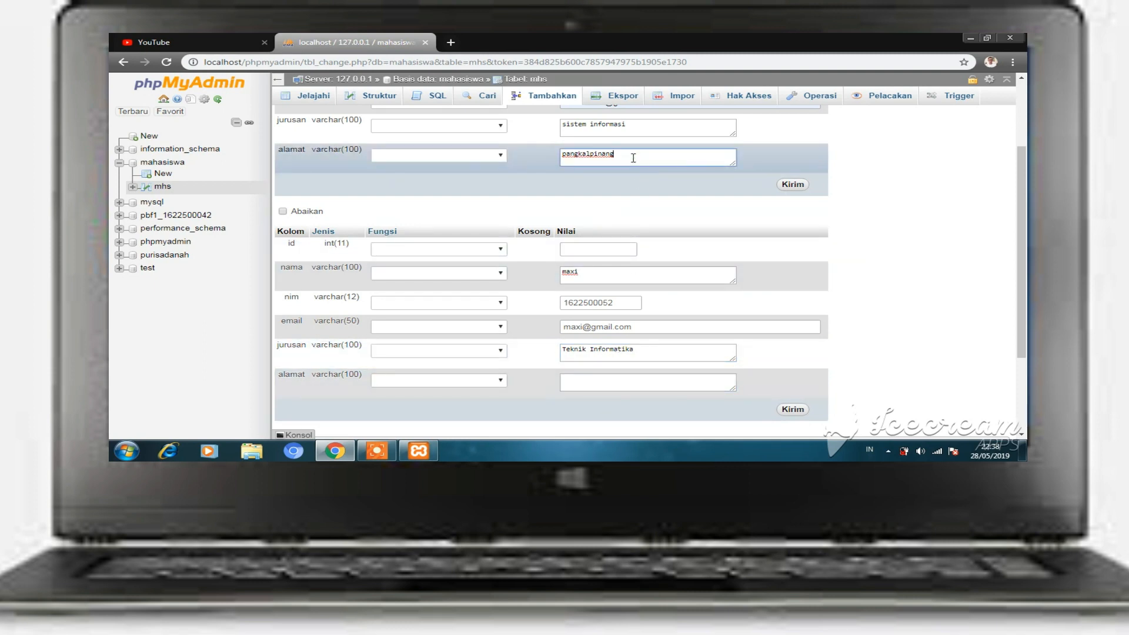
{"action": "key", "text": "BackSpace"}
{"action": "key", "text": "BackSpace"}
{"action": "key", "text": "BackSpace"}
{"action": "key", "text": "BackSpace"}
{"action": "key", "text": "BackSpace"}
{"action": "key", "text": "BackSpace"}
{"action": "key", "text": "BackSpace"}
{"action": "key", "text": "BackSpace"}
{"action": "key", "text": "BackSpace"}
{"action": "key", "text": "BackSpace"}
{"action": "key", "text": "BackSpace"}
{"action": "key", "text": "BackSpace"}
{"action": "key", "text": "BackSpace"}
{"action": "type", "text": "air mesu bangka tengah"}
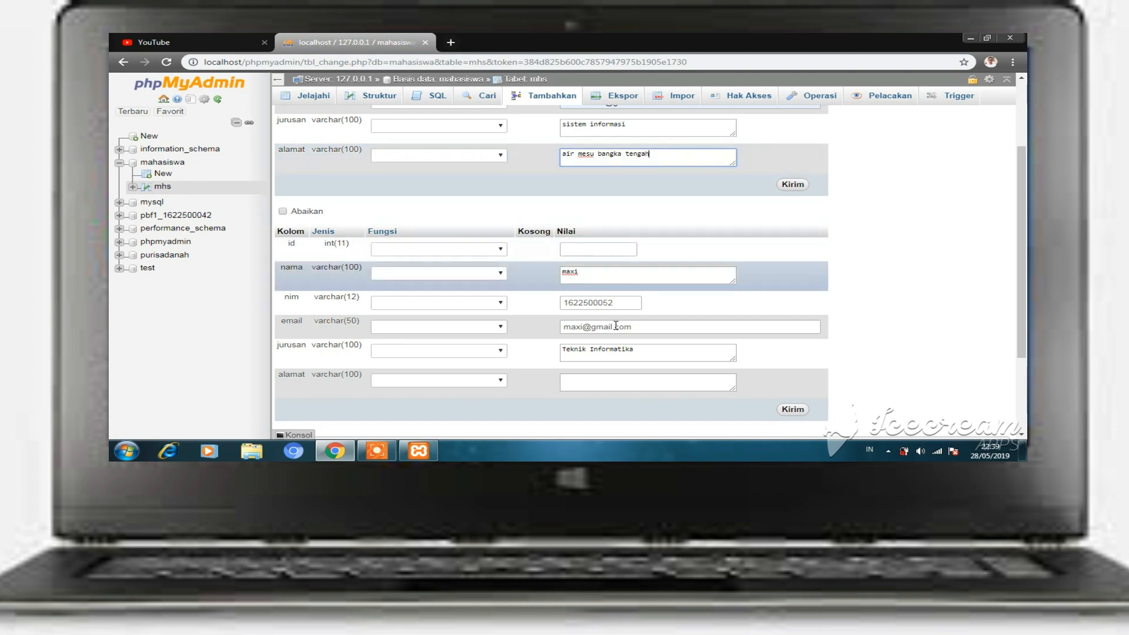
- Fill in the second student's alamat, correcting the typo at the end
{"action": "left_click", "coordinate": [601, 378]}
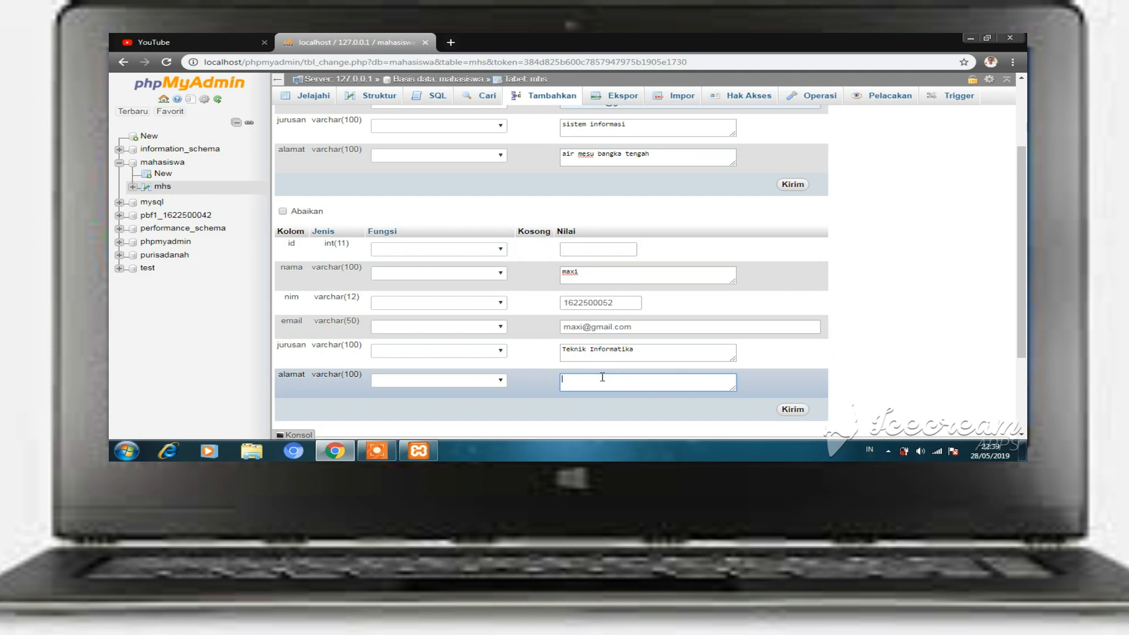
{"action": "type", "text": "grimaya, pangkalpinna"}
{"action": "key", "text": "BackSpace"}
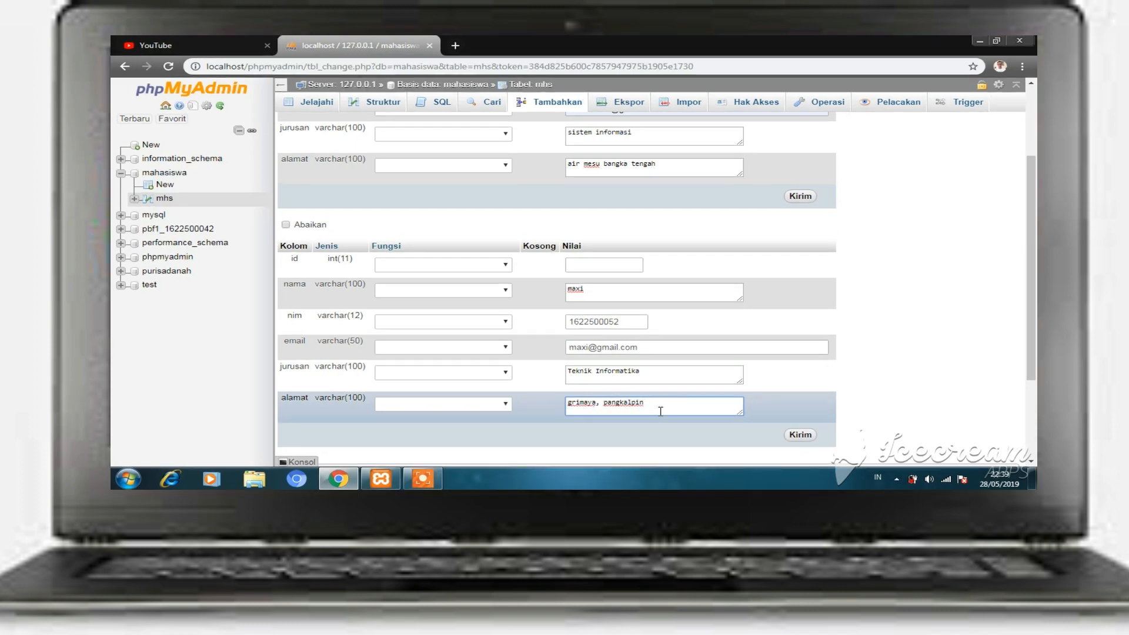
{"action": "type", "text": "ang"}
{"action": "scroll", "coordinate": [661, 411], "scroll_direction": "down", "scroll_amount": 2}
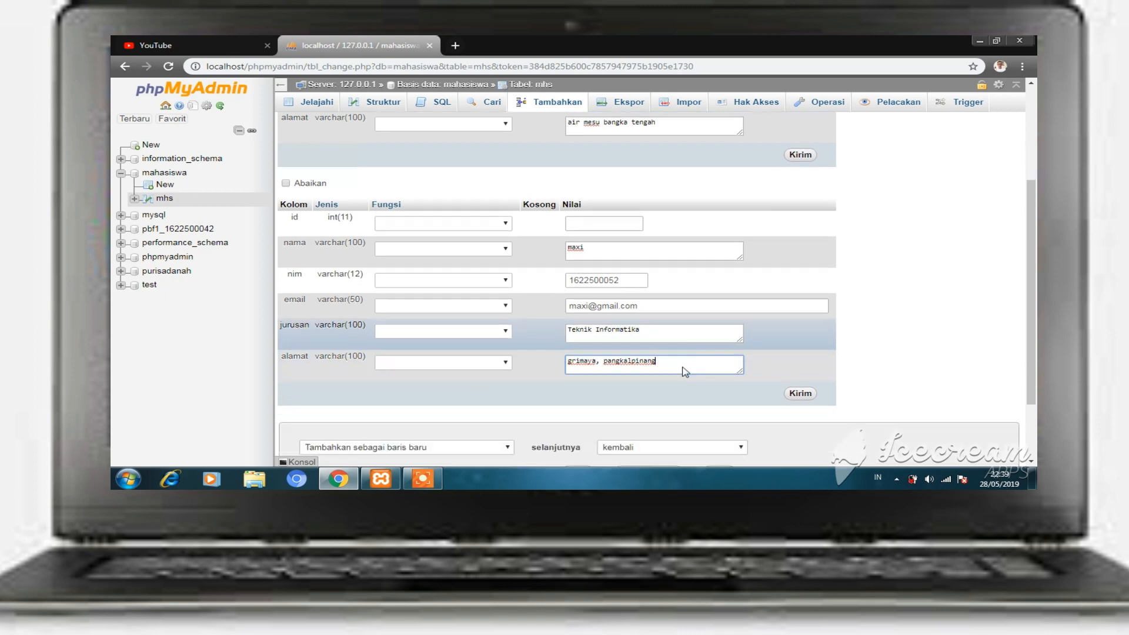
{"action": "scroll", "coordinate": [685, 325], "scroll_direction": "up", "scroll_amount": 4}
{"action": "scroll", "coordinate": [619, 125], "scroll_direction": "down", "scroll_amount": 4}
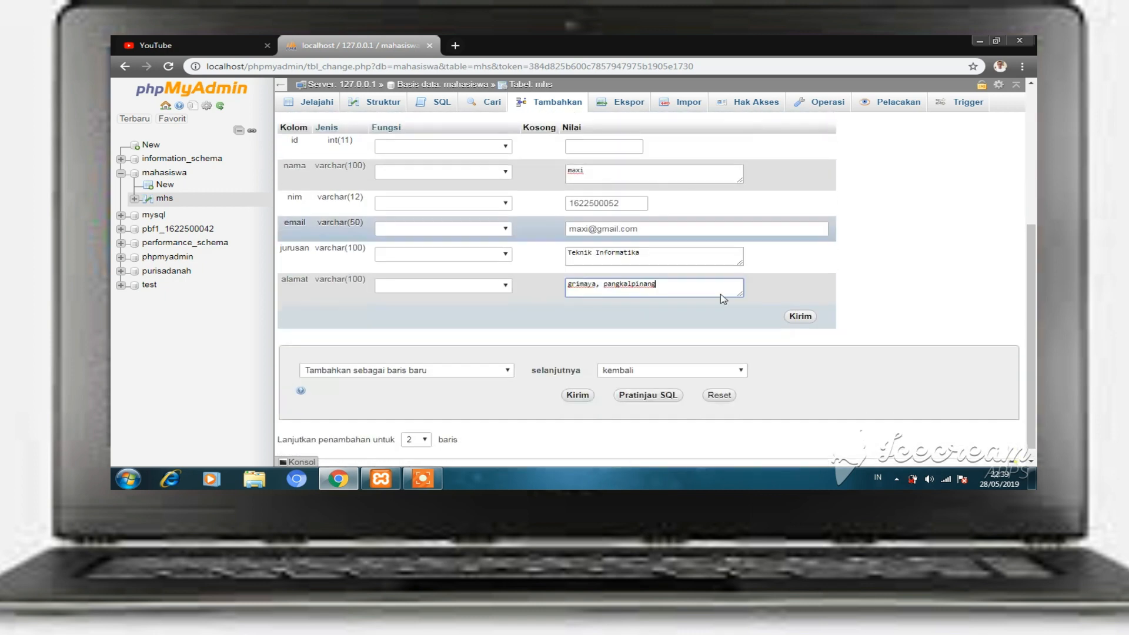
- Submit both rows with Kirim and browse mhs to check the students with ids 1 and 2
{"action": "left_click", "coordinate": [798, 318]}
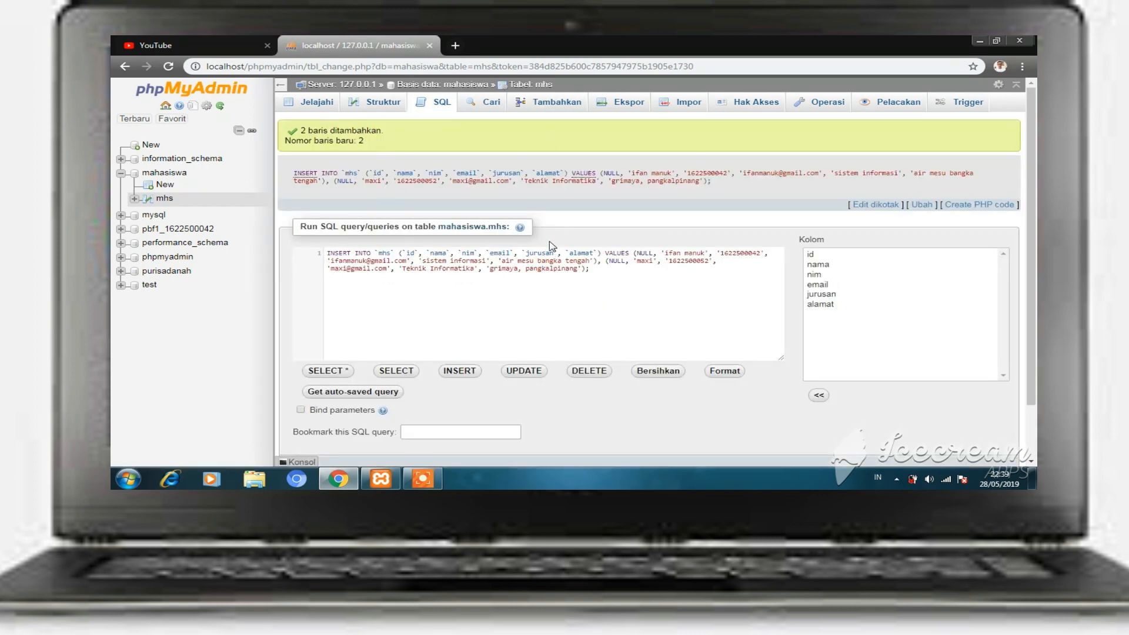
{"action": "left_click", "coordinate": [317, 107]}
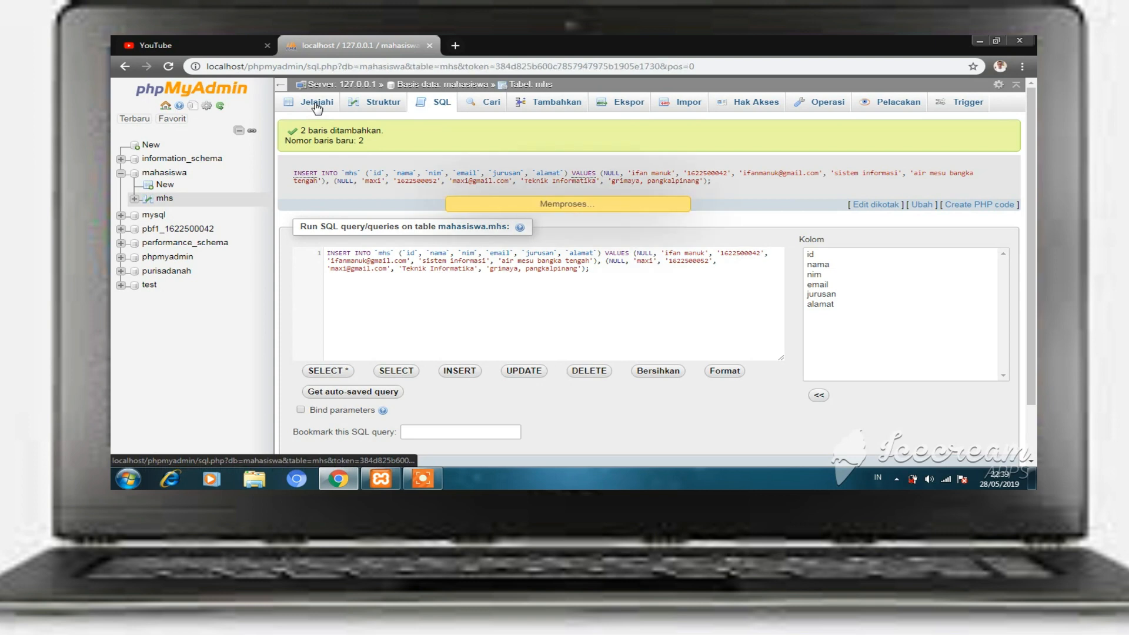
{"action": "scroll", "coordinate": [321, 189], "scroll_direction": "down", "scroll_amount": 2}
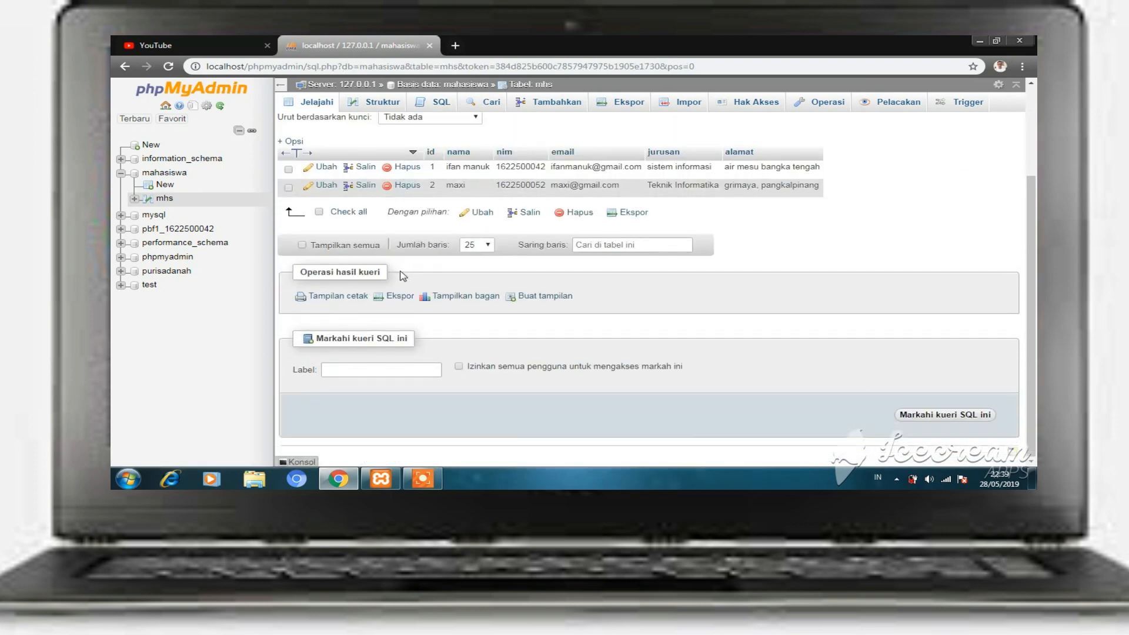
{"action": "left_click_drag", "start_coordinate": [810, 205], "coordinate": [913, 227]}
{"action": "scroll", "coordinate": [455, 297], "scroll_direction": "up", "scroll_amount": 2}
{"action": "scroll", "coordinate": [454, 297], "scroll_direction": "down", "scroll_amount": 1}
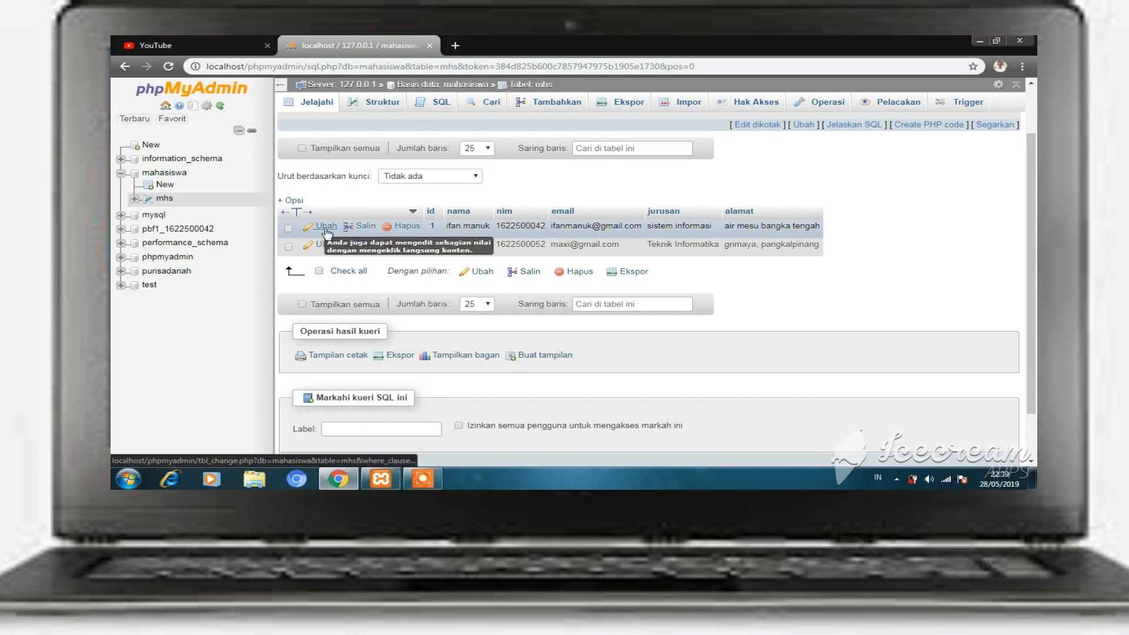
{"action": "scroll", "coordinate": [490, 247], "scroll_direction": "down", "scroll_amount": 1}
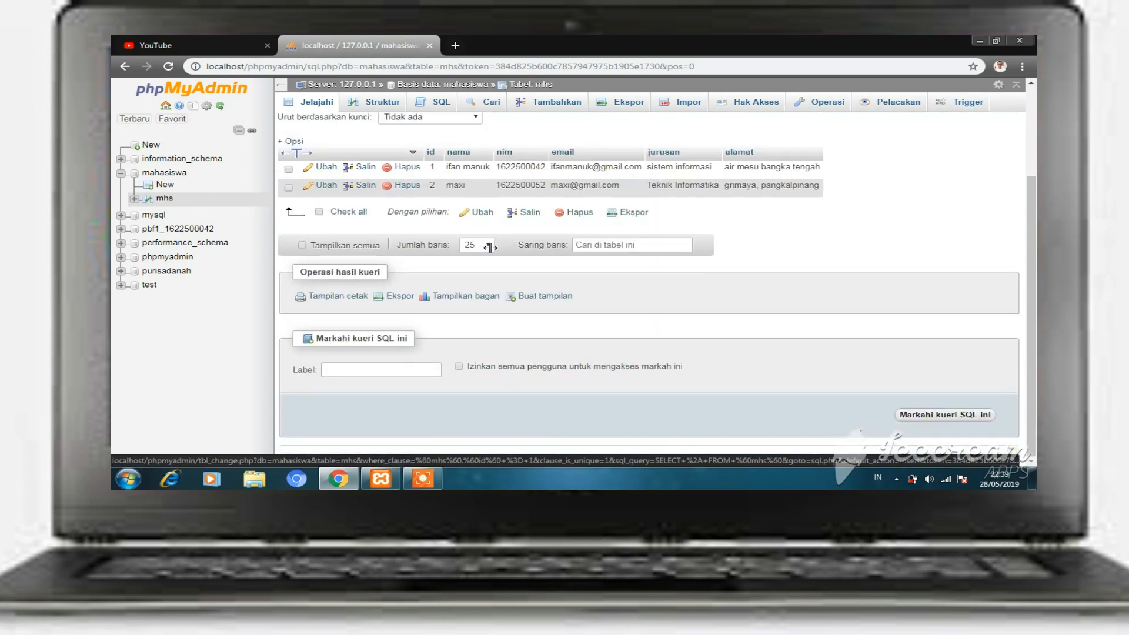